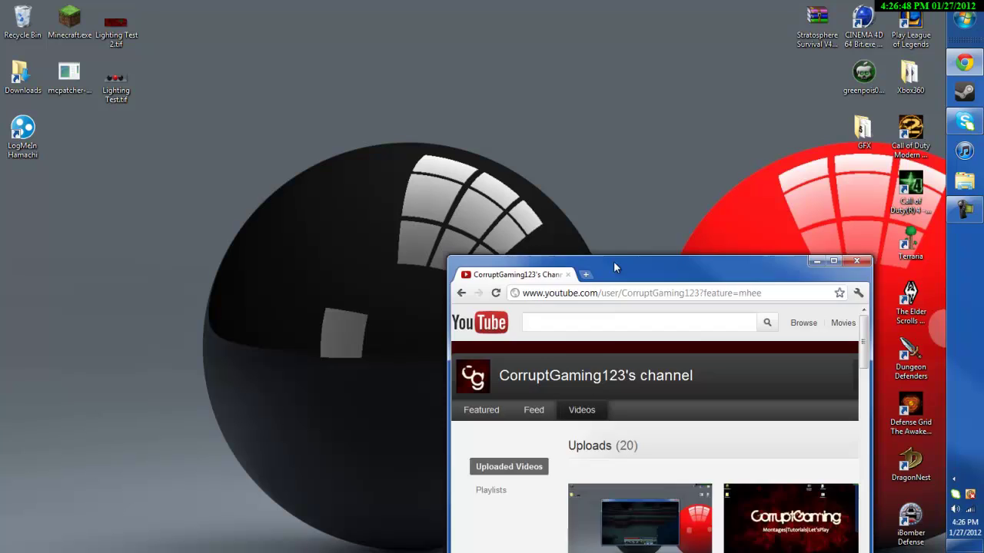
- Maximize the browser window and open minecraft.net in a new tab
drag(555, 268, 243, 2)
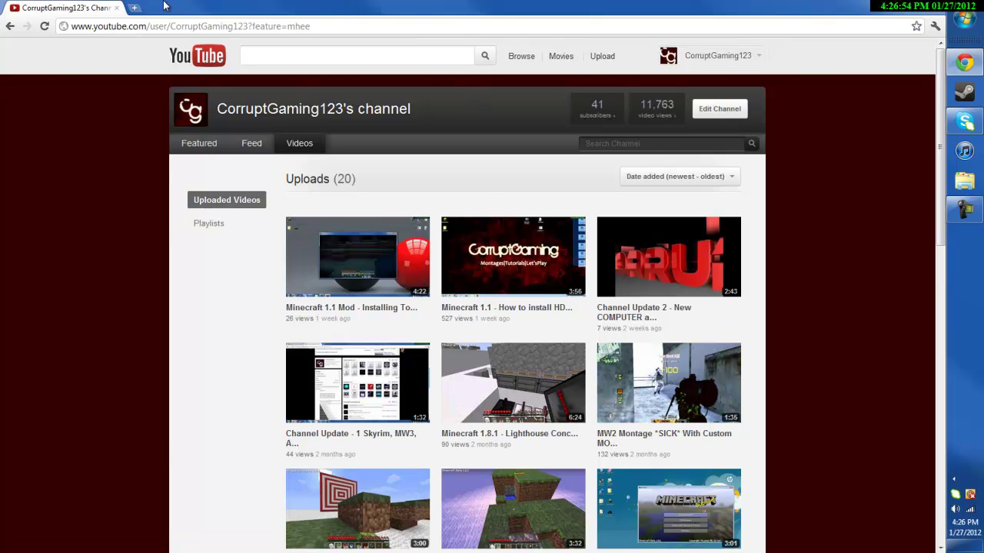
click(135, 8)
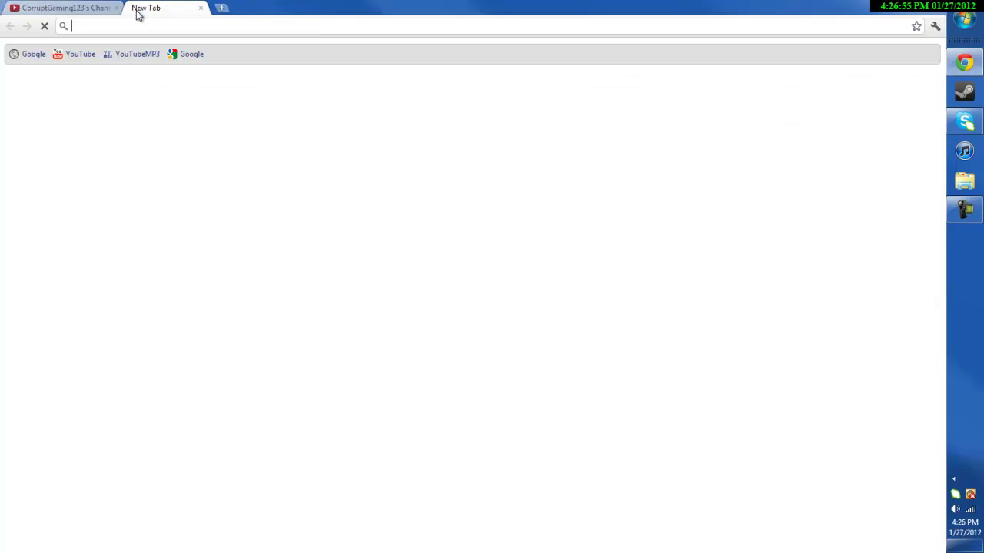
text(minec)
click(159, 43)
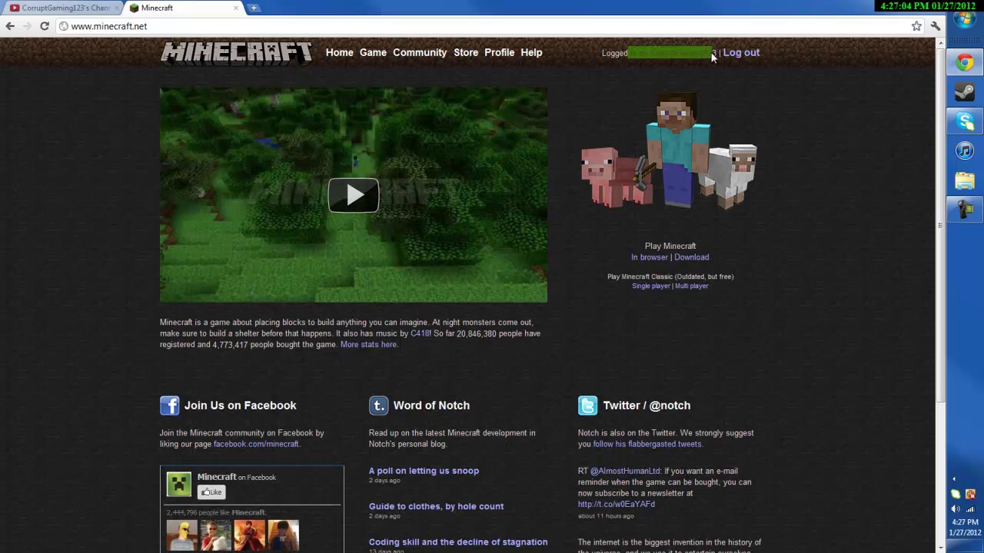
- Download Minecraft_Server.exe from the Multiplayer Server section of the Minecraft download page and close the browser
click(690, 258)
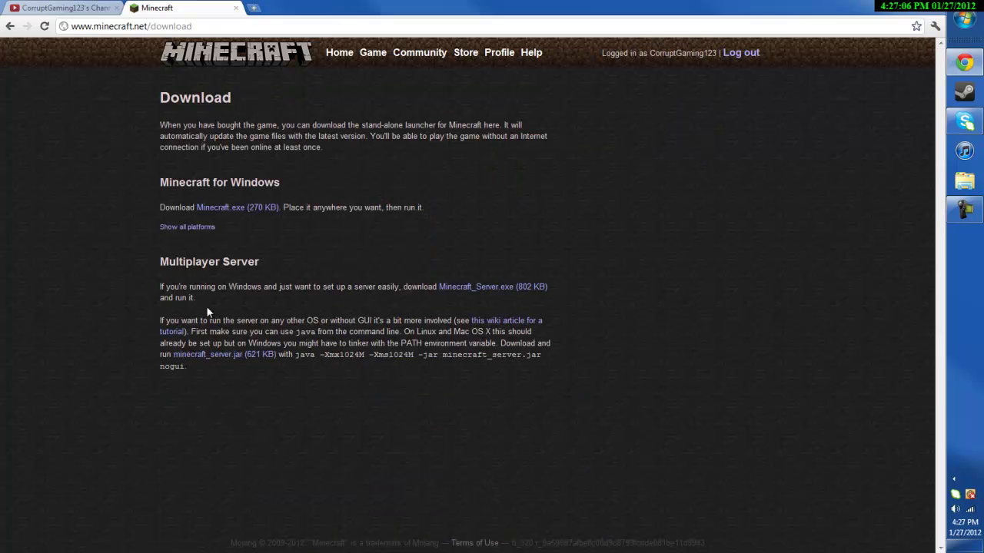
drag(135, 265, 612, 397)
click(443, 273)
click(468, 289)
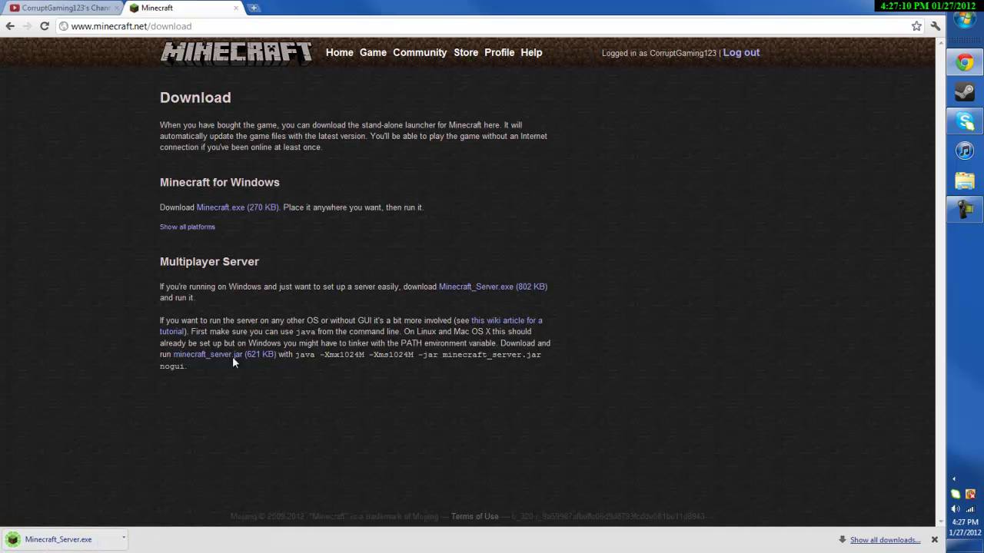
click(891, 6)
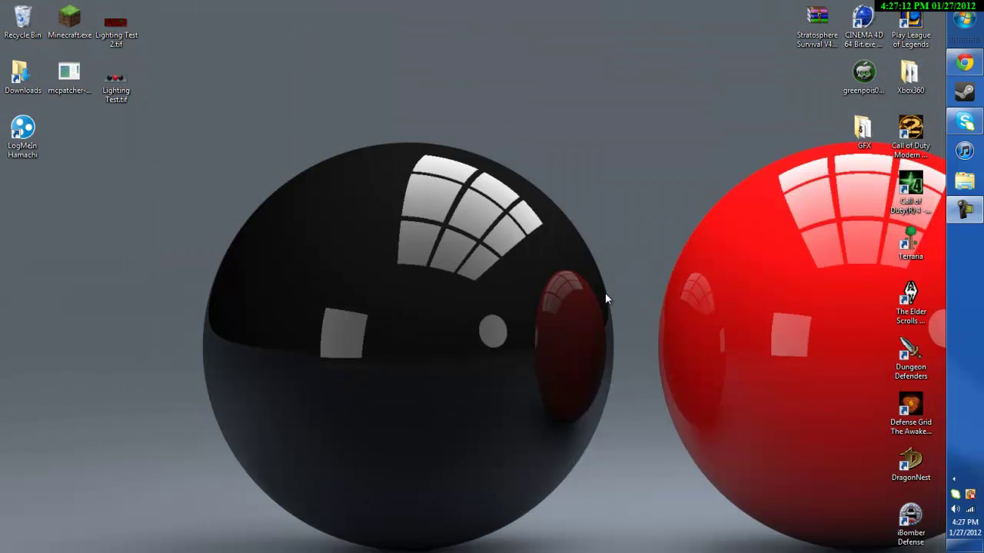
right_click(963, 66)
click(824, 261)
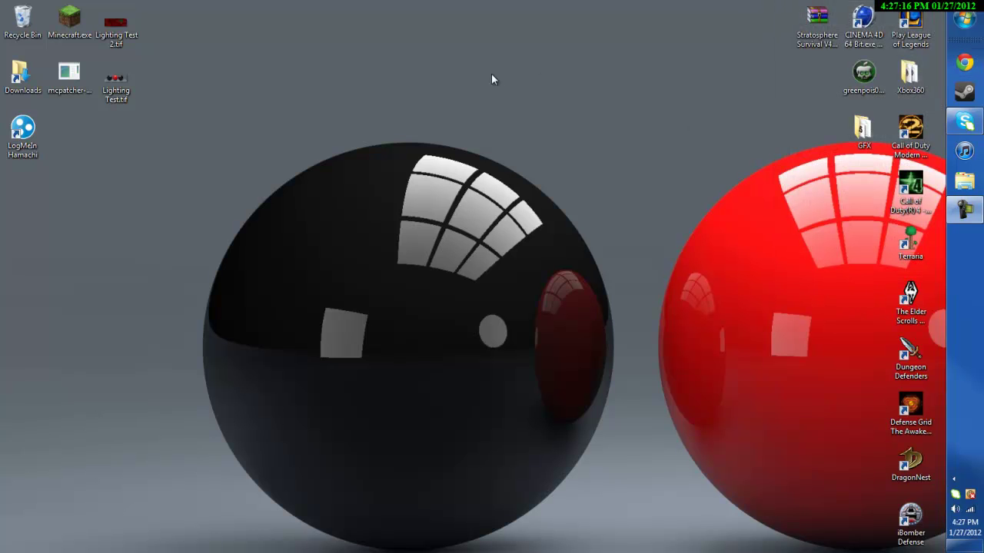
- Move Minecraft_Server.exe from the Downloads folder to the desktop and close the folder window
double_click(11, 87)
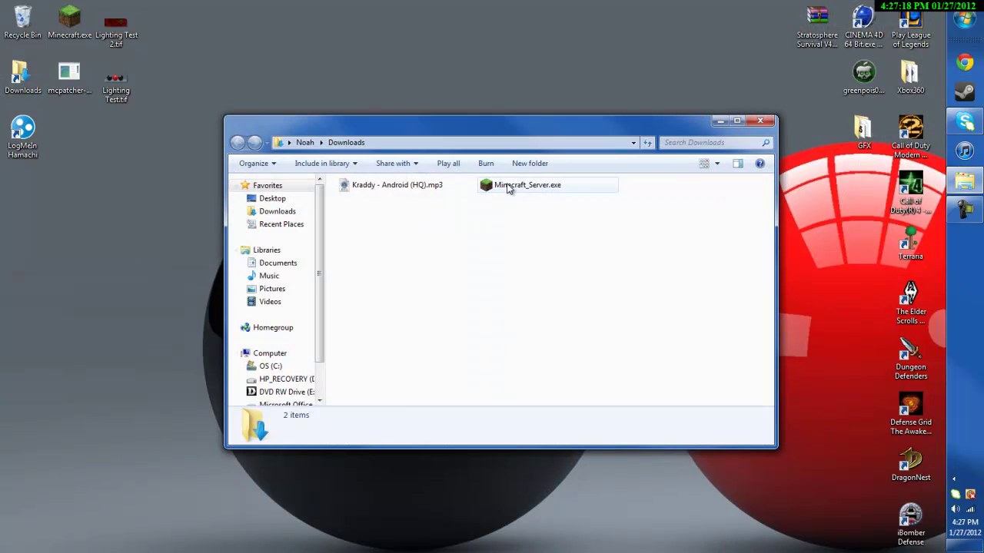
drag(522, 185, 584, 31)
click(759, 122)
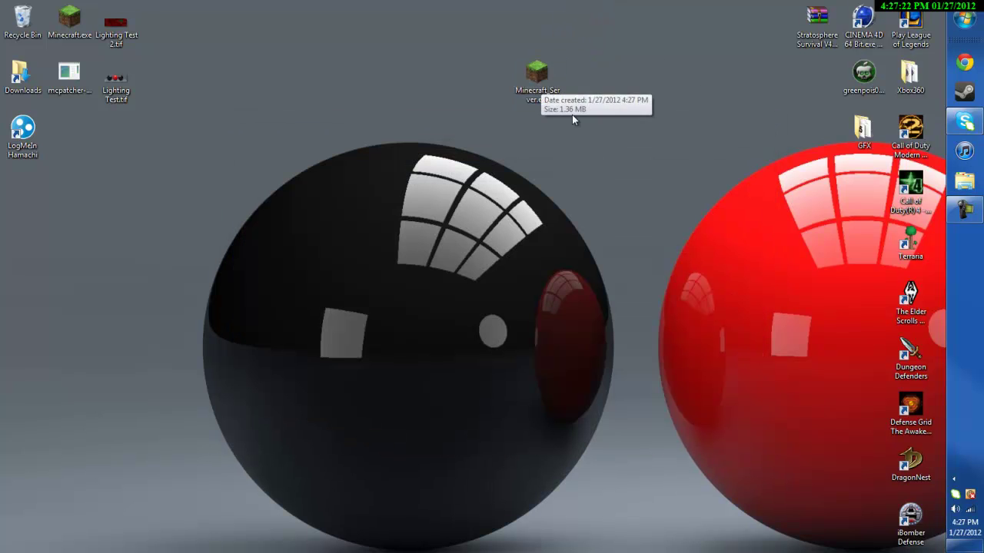
- Create a desktop folder named MCServer and move Minecraft_Server.exe into it
right_click(558, 163)
mouse_move(591, 280)
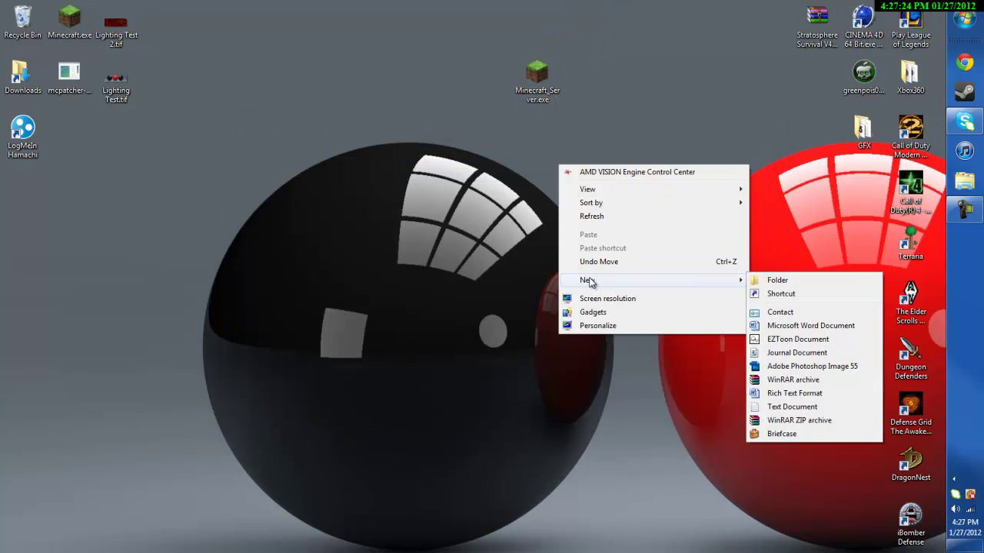
click(758, 279)
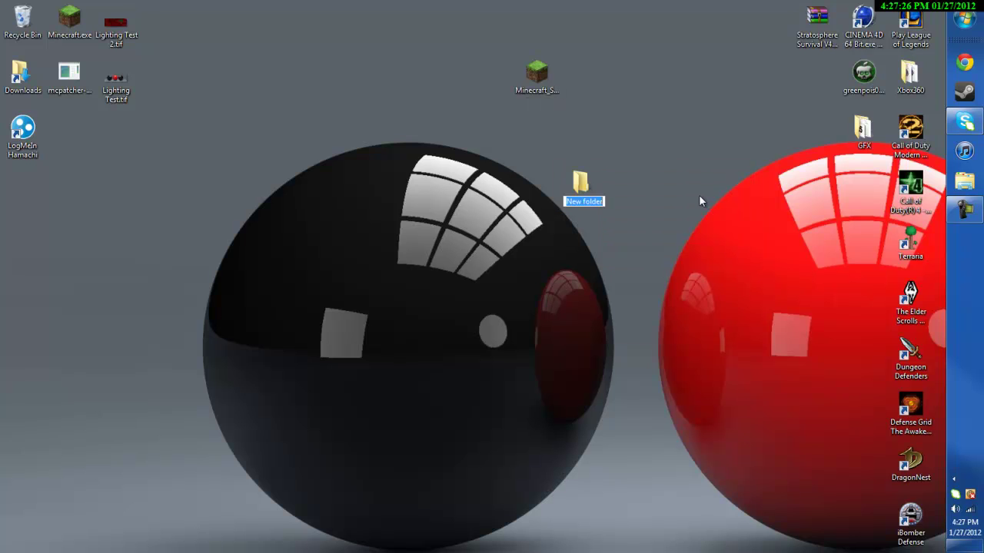
text(MCServer)
key(Return)
drag(537, 73, 604, 187)
- Run Minecraft_Server.exe from the MCServer folder to generate the server files
double_click(597, 196)
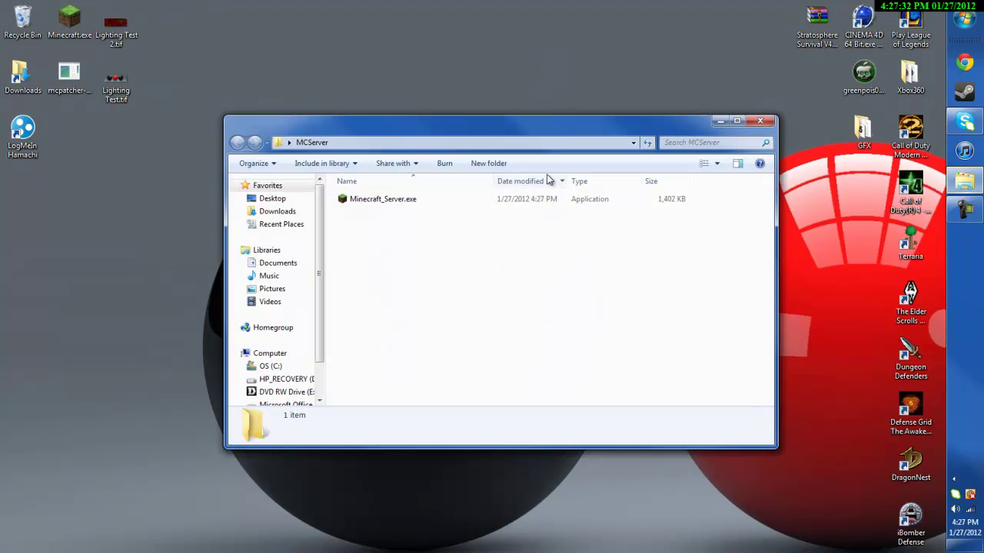
double_click(455, 201)
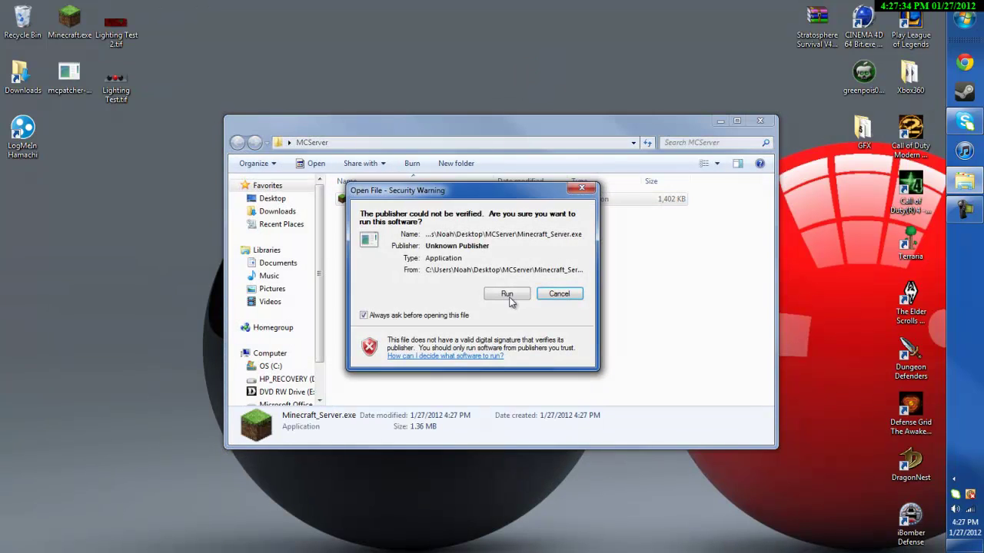
click(511, 295)
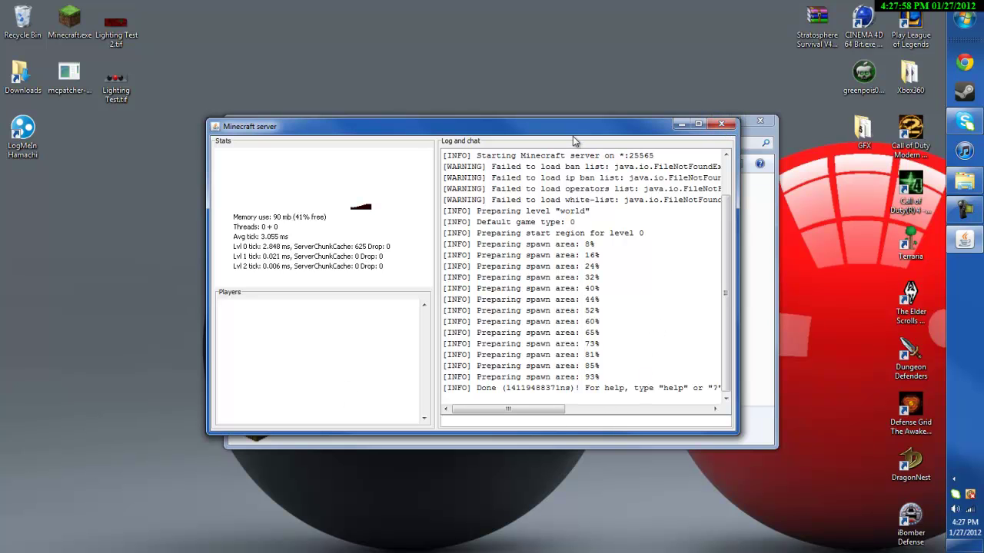
drag(624, 127, 572, 139)
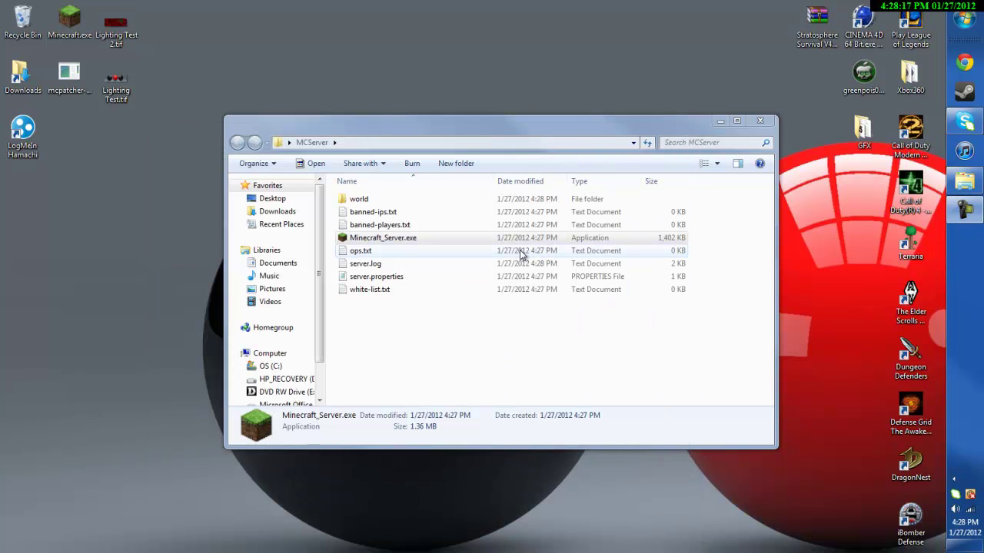
- Add CorruptGaming123 as an operator in ops.txt, then save and close the file
double_click(392, 253)
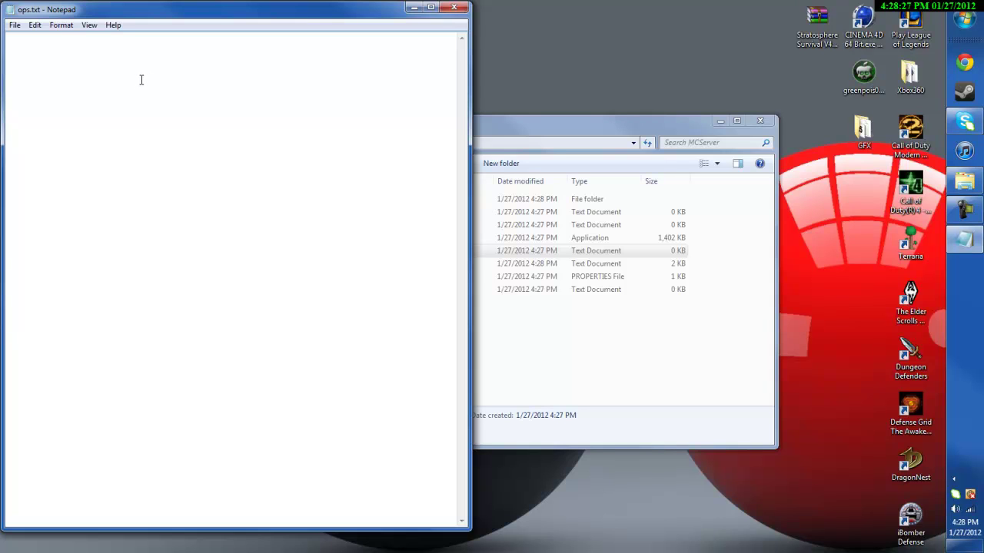
text(CorruptGaming)
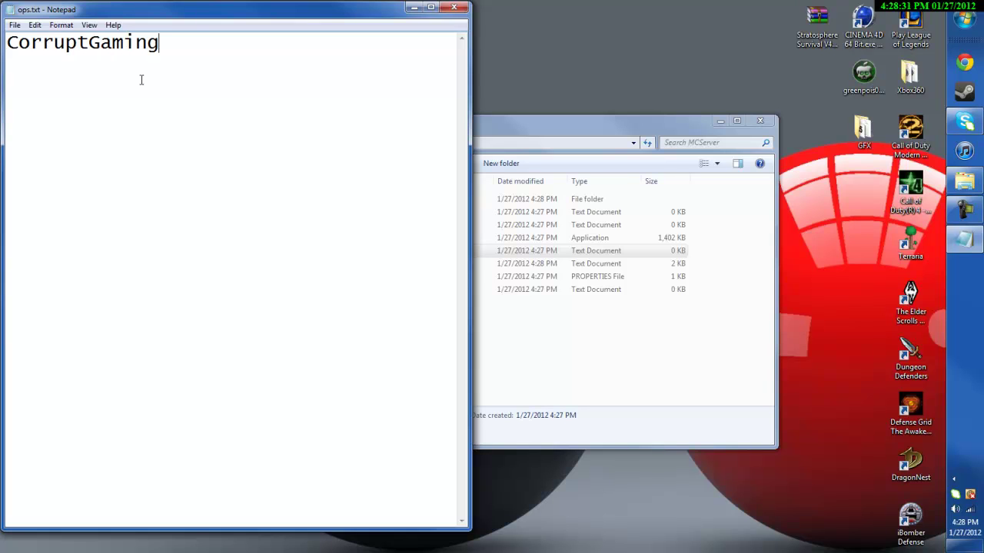
text(123)
key(ctrl+a)
click(285, 110)
drag(159, 13, 365, 61)
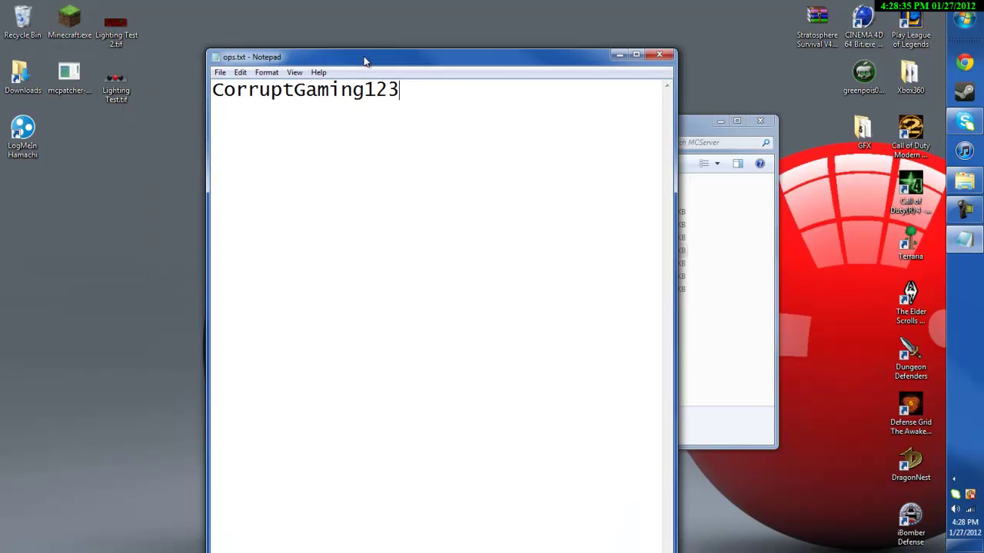
mouse_move(461, 60)
mouse_down()
mouse_move(467, 131)
mouse_move(453, 51)
mouse_up()
click(205, 59)
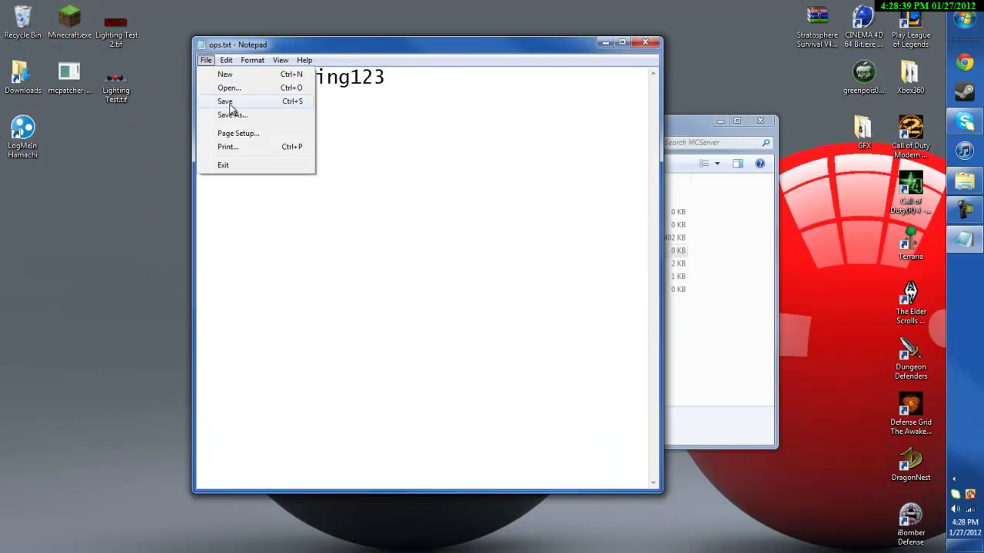
click(227, 101)
click(645, 42)
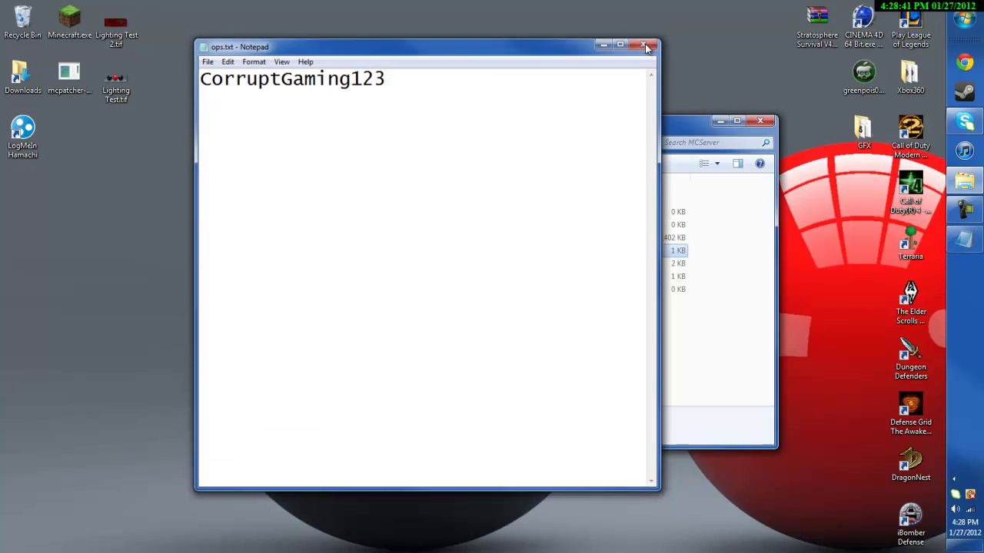
- Open LogMeIn Hamachi, copy its IPv4 address, and move its window clear of the MCServer folder
double_click(10, 134)
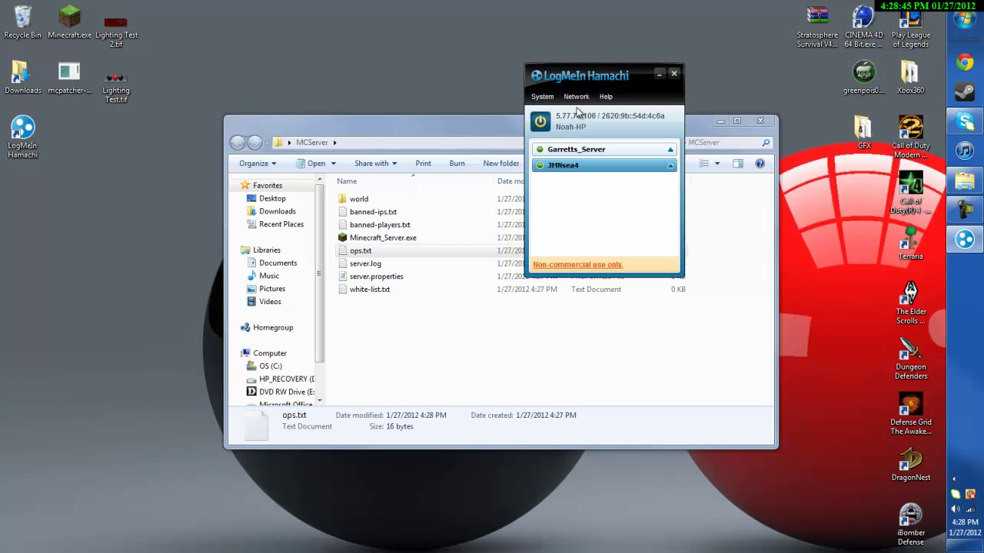
click(578, 116)
click(607, 124)
drag(634, 78, 114, 14)
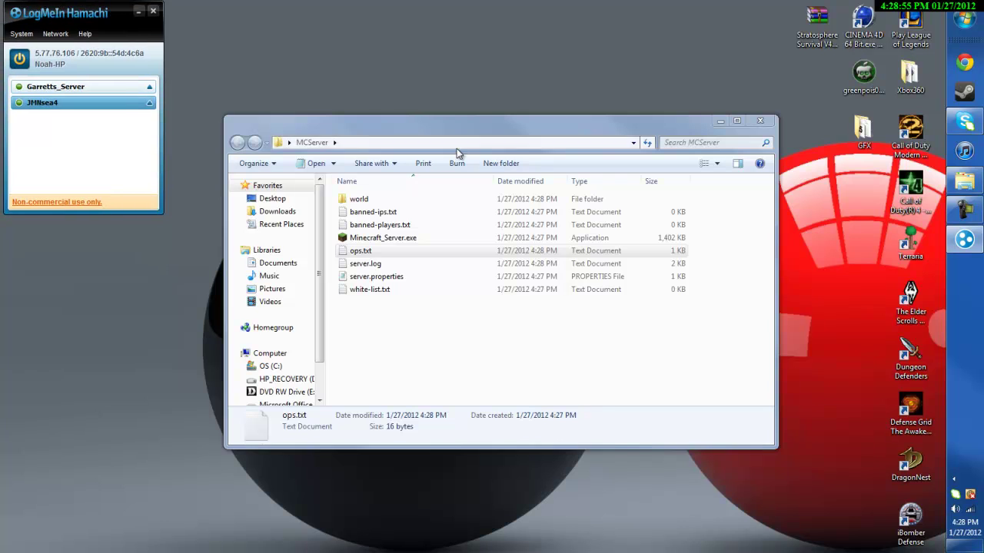
- Open server.properties from the MCServer folder and set server-ip to 5.77.76.106
click(403, 312)
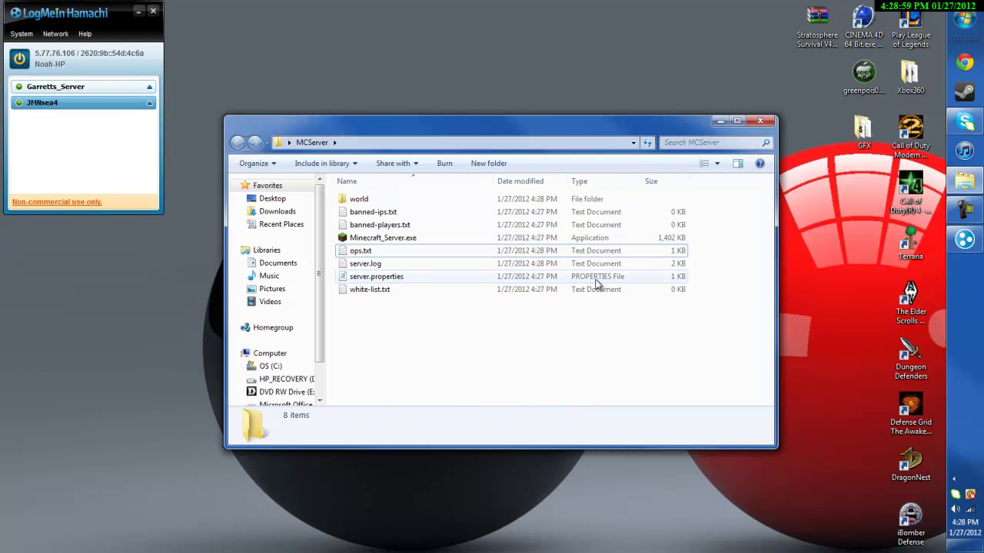
double_click(455, 275)
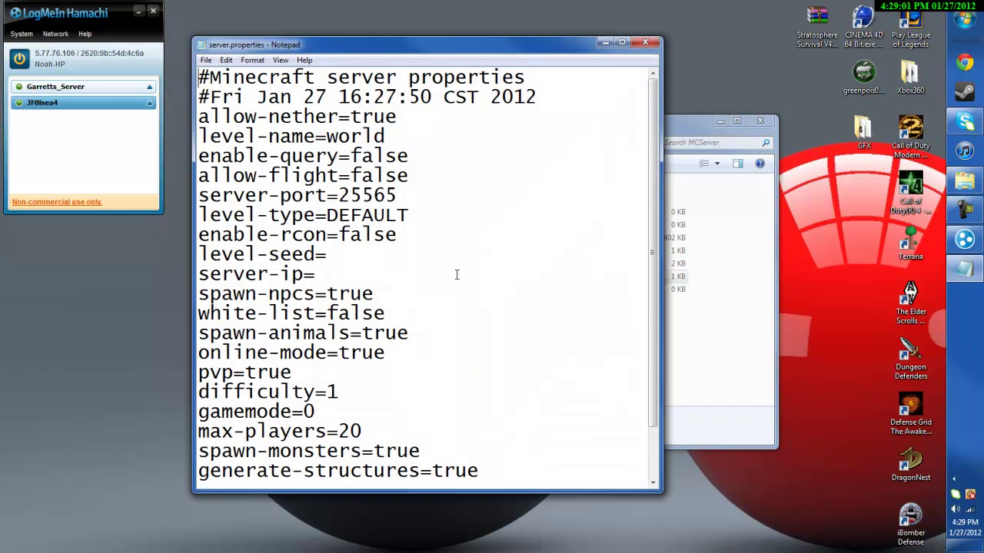
drag(347, 49, 946, 41)
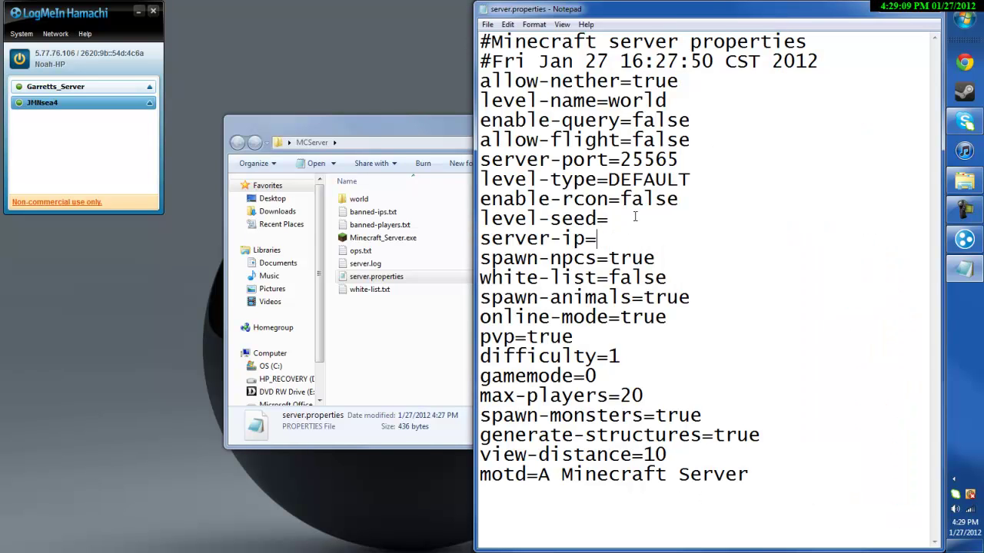
text(5.77.76.106)
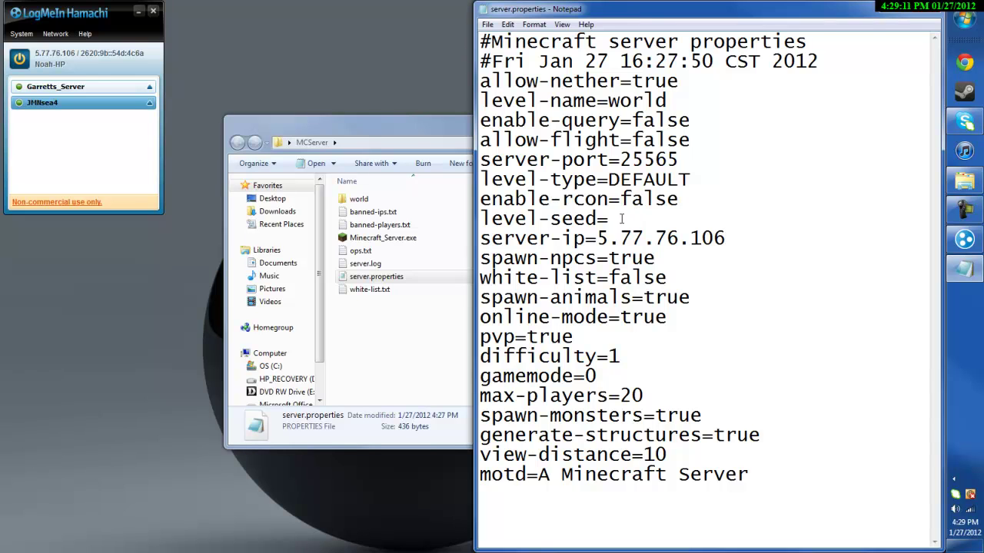
click(397, 129)
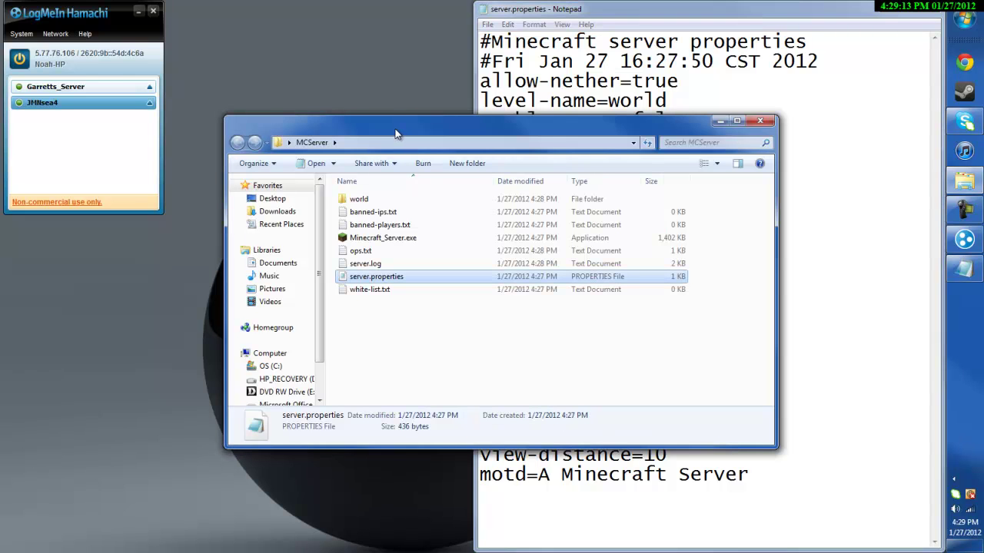
drag(577, 125, 482, 91)
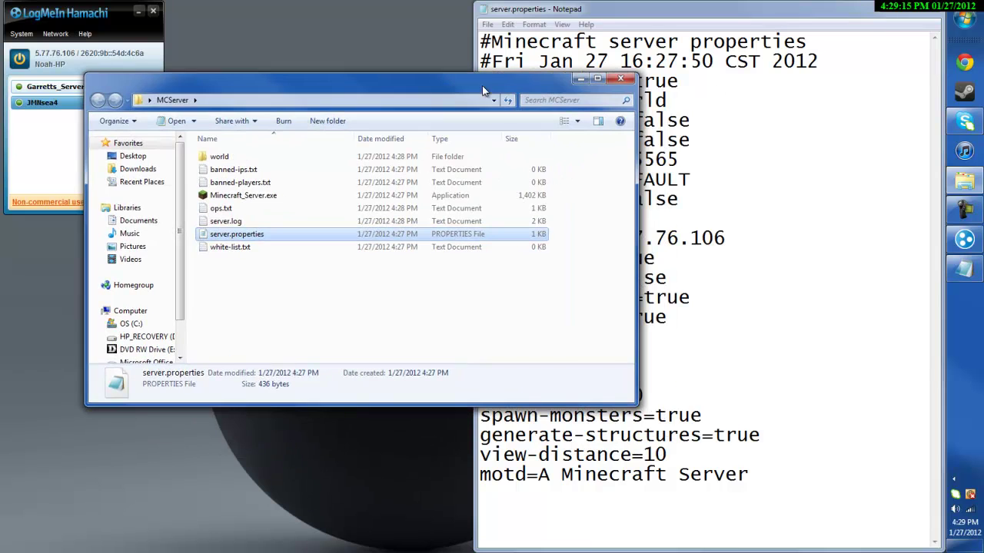
click(758, 120)
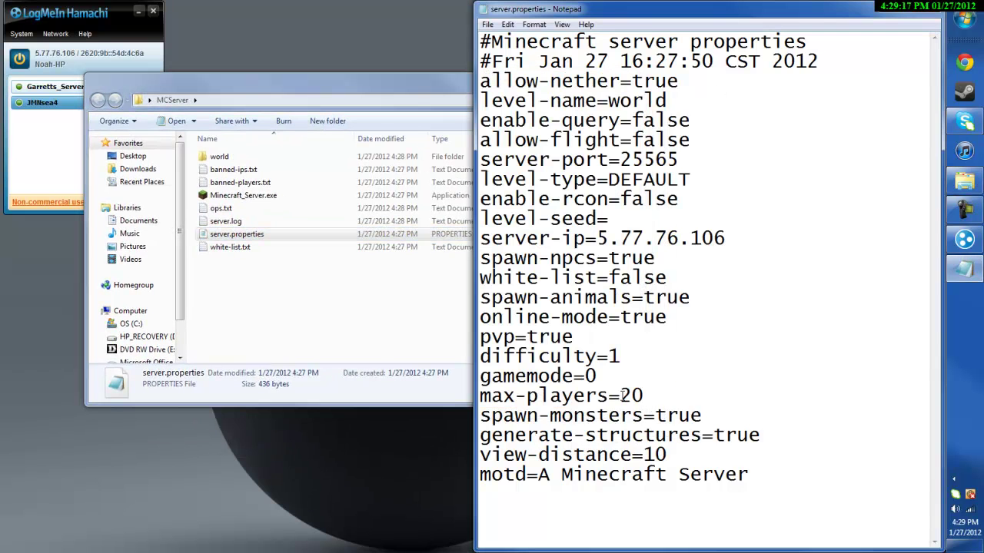
- Set pvp to false in server.properties, then save and close the file
drag(573, 336, 528, 337)
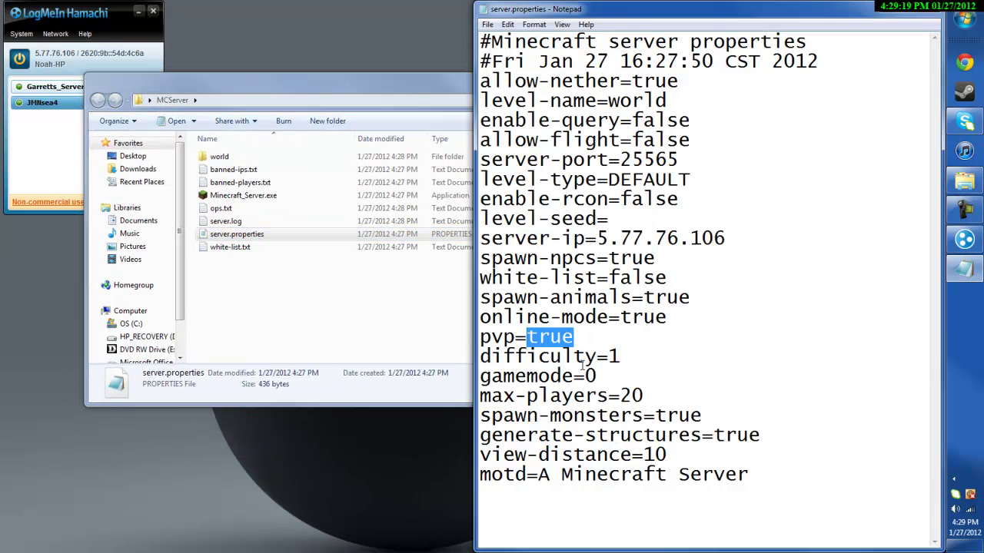
text(false)
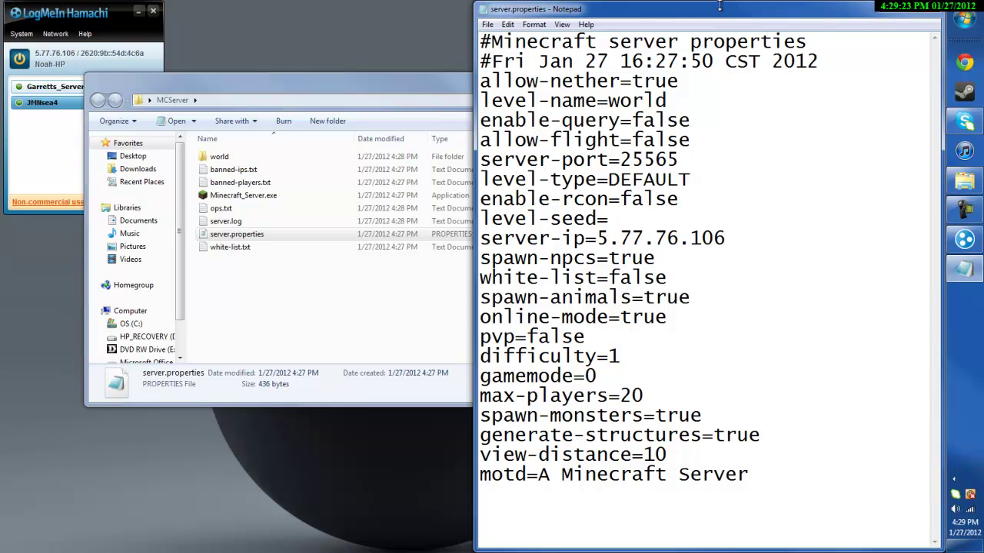
click(488, 24)
click(508, 68)
click(933, 9)
- Extract the Stratosphere Survival V4 folder from its desktop archive into the MCServer folder and close the archive
drag(454, 86, 579, 149)
double_click(817, 27)
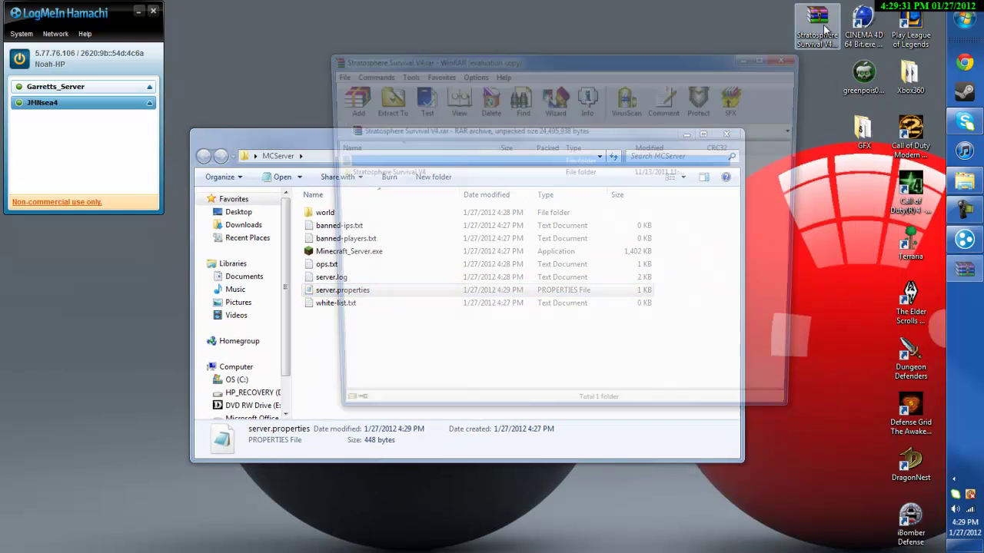
double_click(403, 175)
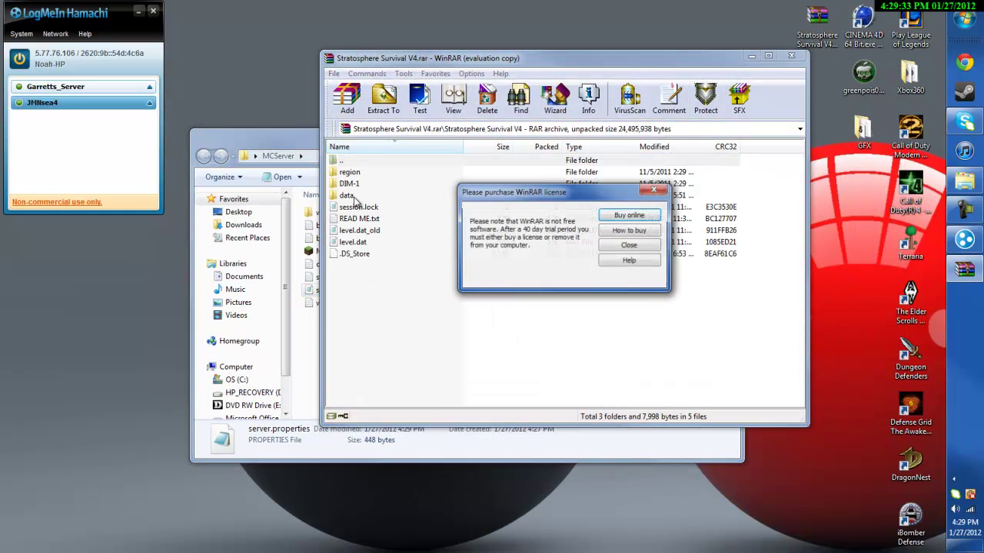
click(632, 255)
double_click(343, 161)
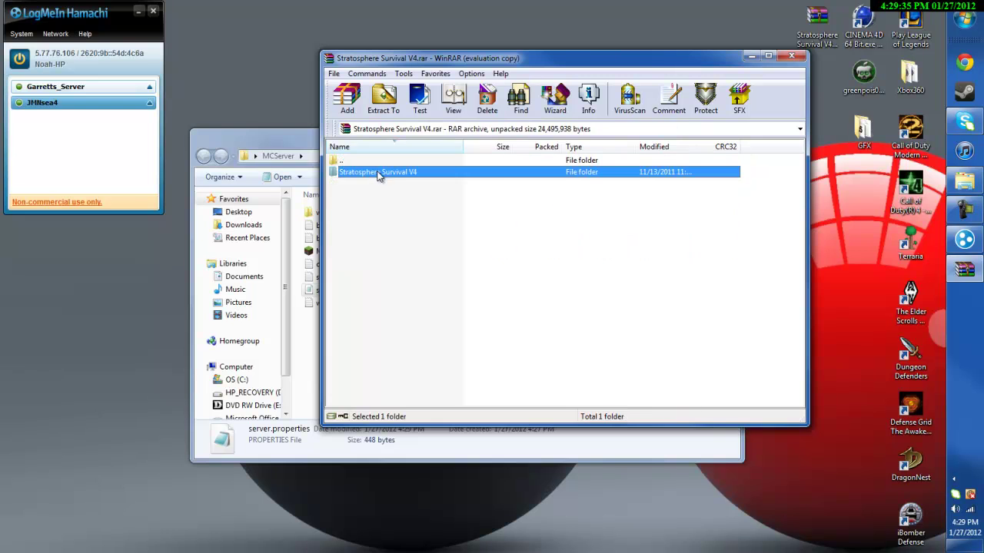
drag(821, 79, 400, 346)
click(791, 57)
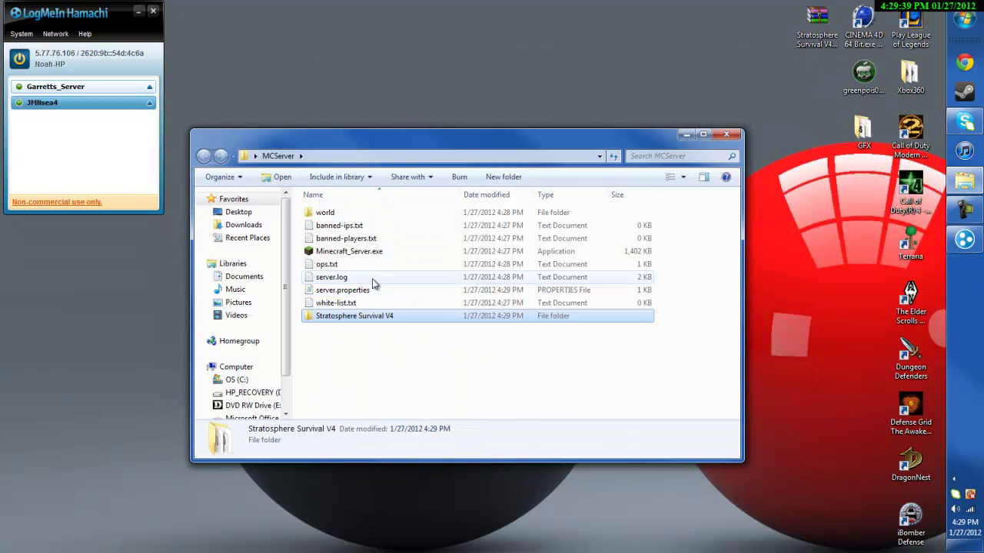
- Delete the world folder from the MCServer folder and copy the name of the Stratosphere Survival V4 folder
click(346, 212)
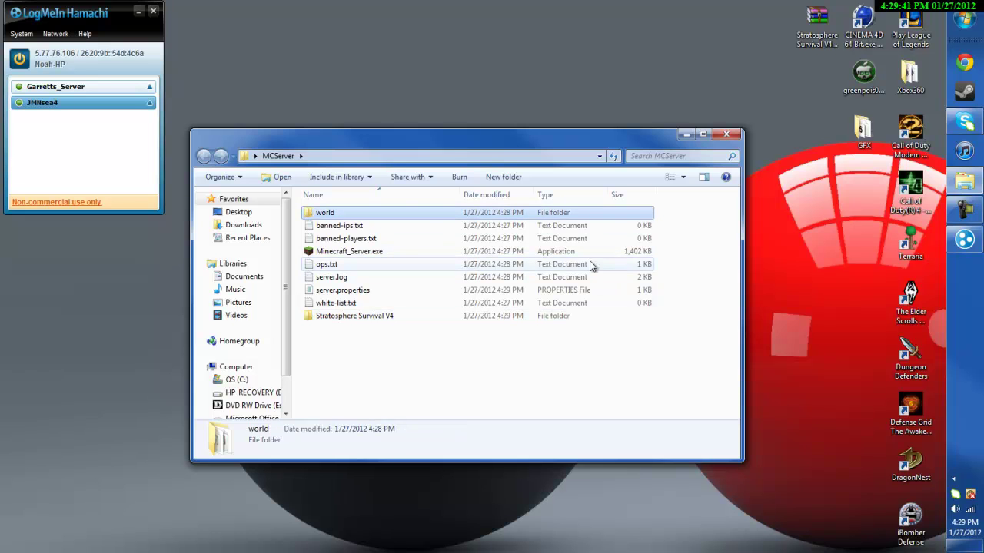
key(Delete)
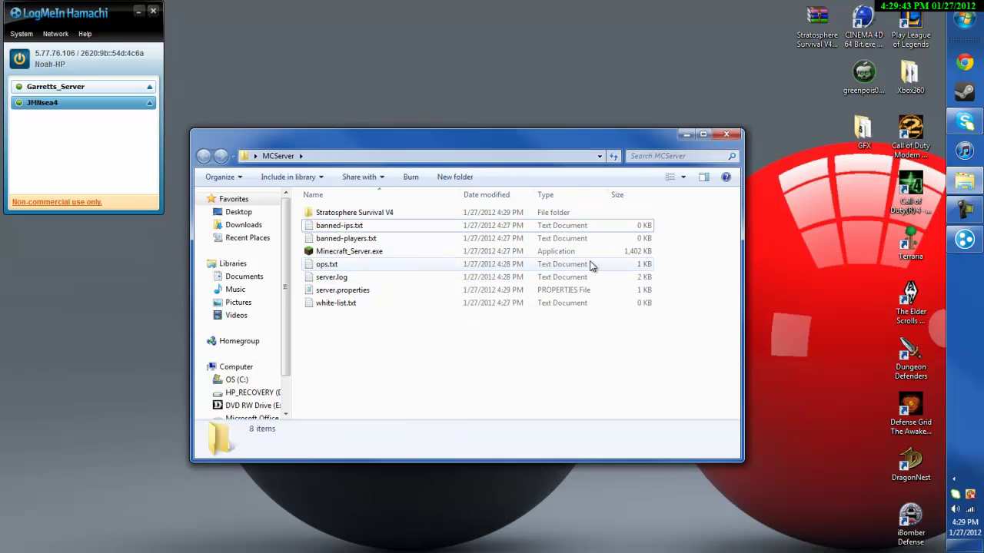
click(366, 214)
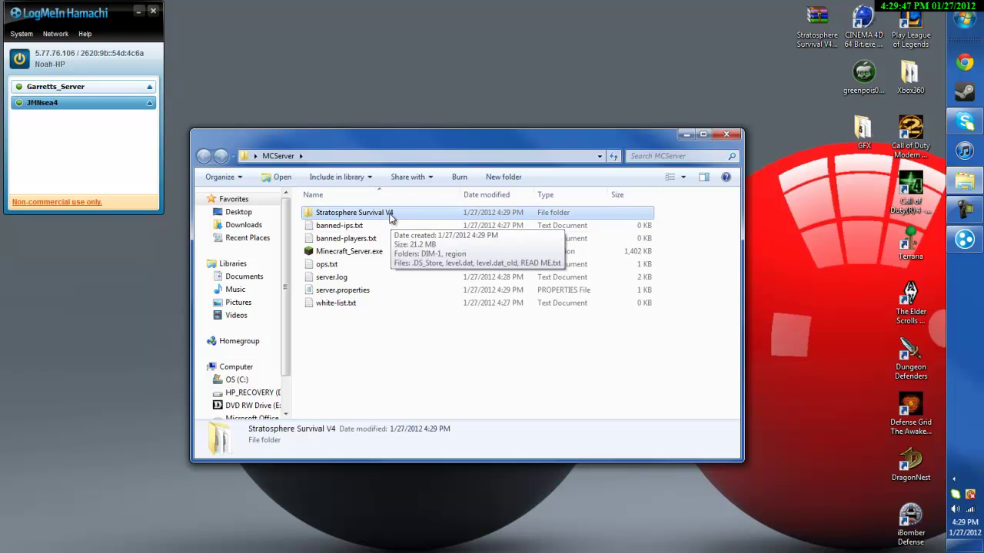
click(391, 213)
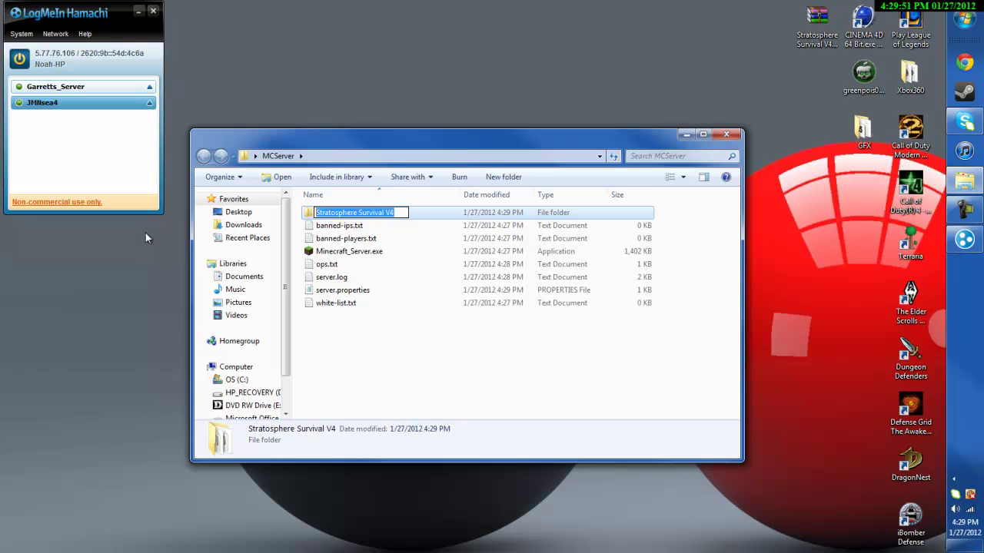
click(366, 347)
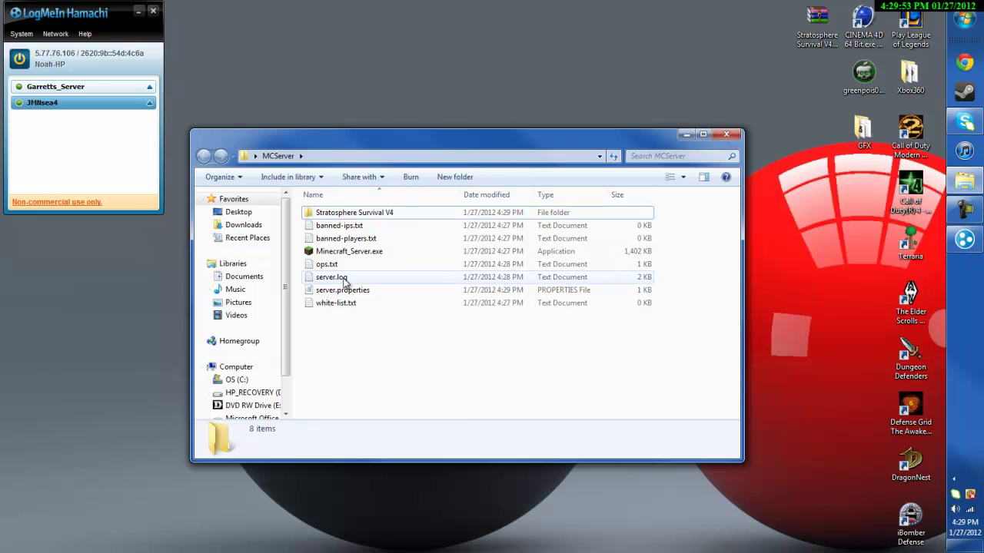
- Set level-name to Stratosphere Survival V4 in server.properties, then save and close the file
double_click(341, 289)
drag(400, 137, 326, 137)
text(Stratosphere Survival V4)
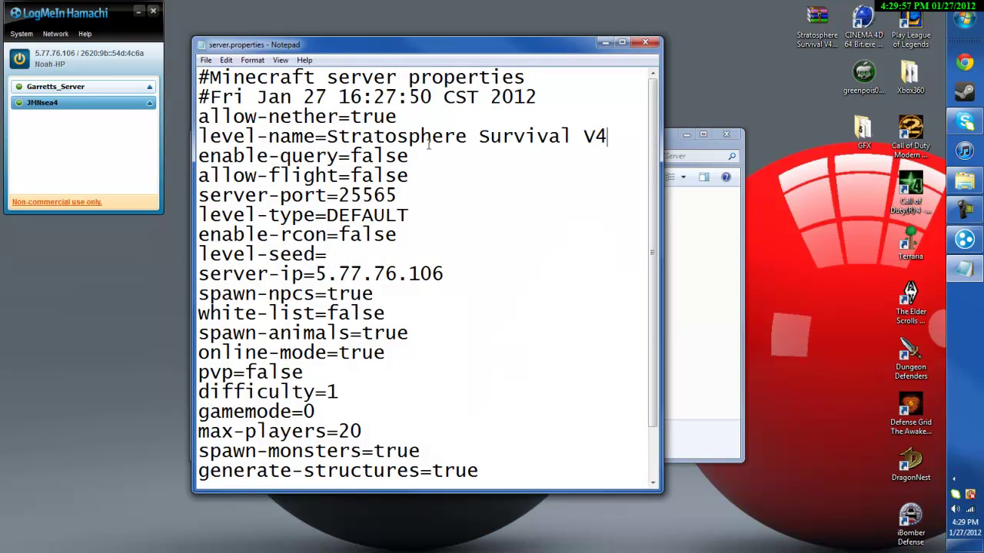
click(206, 60)
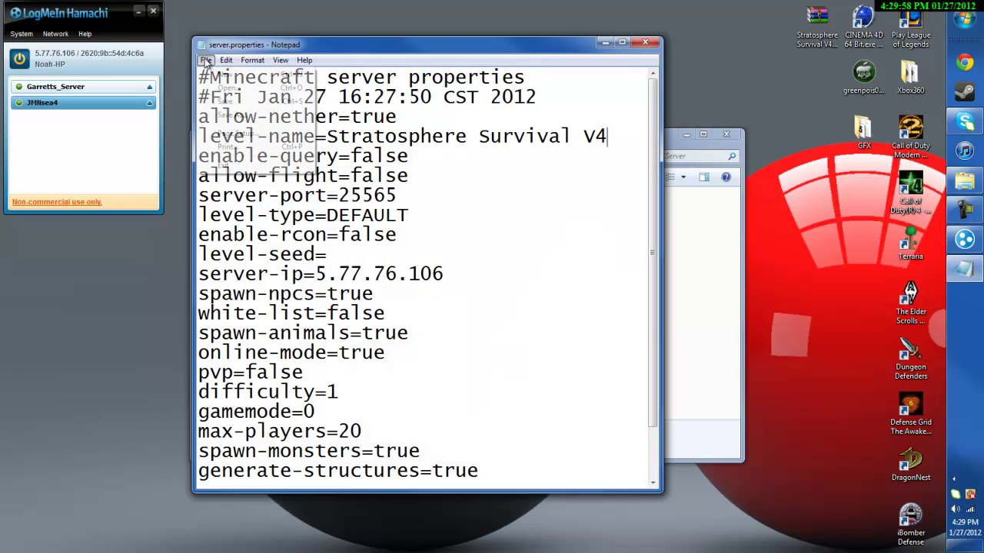
click(233, 101)
click(644, 43)
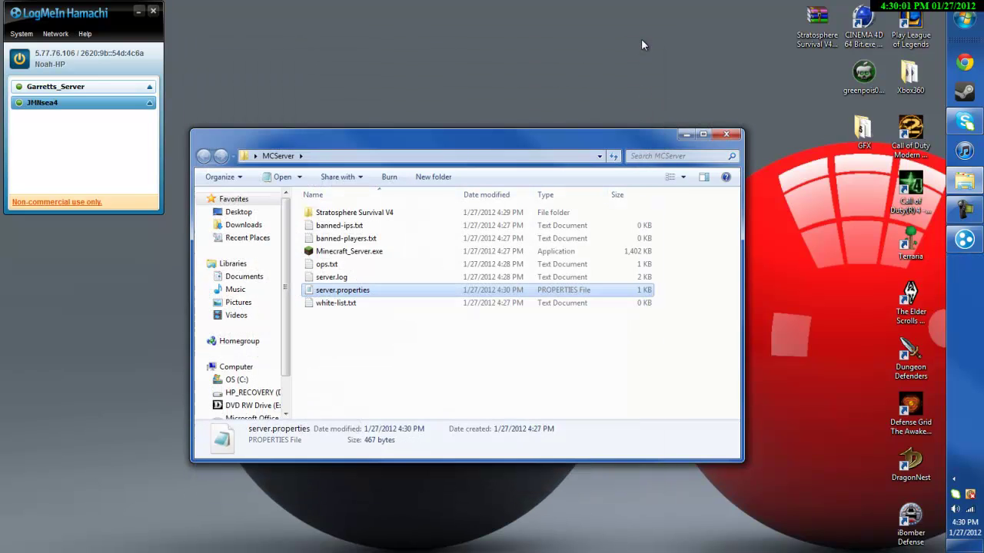
- Start the server by running Minecraft_Server.exe from the MCServer folder and allowing it through the security warning
double_click(352, 256)
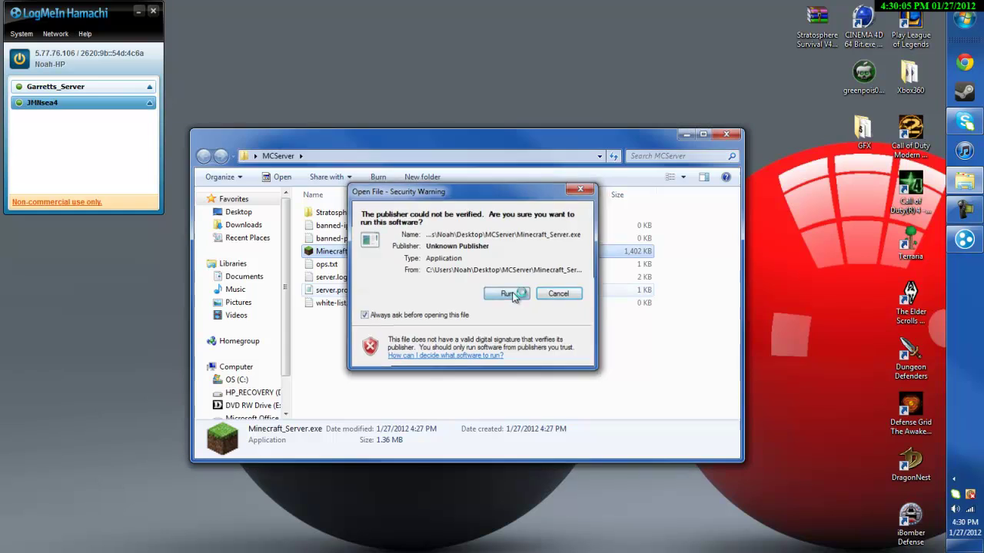
click(512, 295)
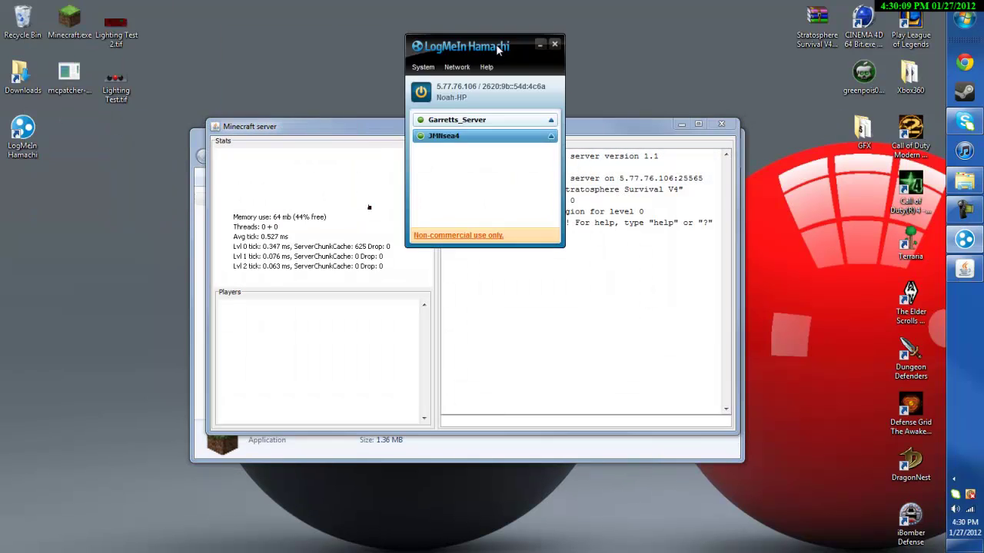
- Move the LogMeIn Hamachi window clear of the Minecraft Launcher, copy its IPv4 address, and close it
drag(498, 48, 598, 52)
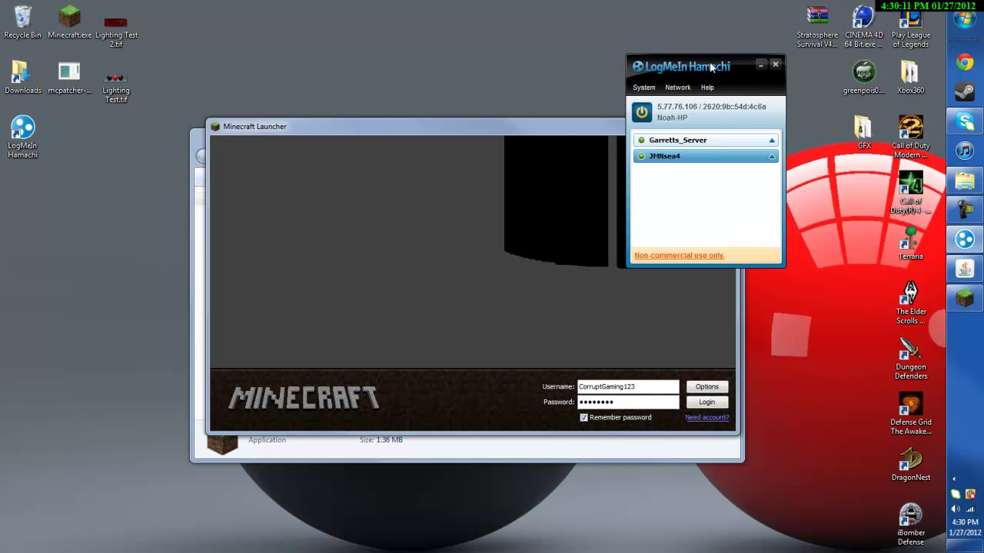
click(638, 48)
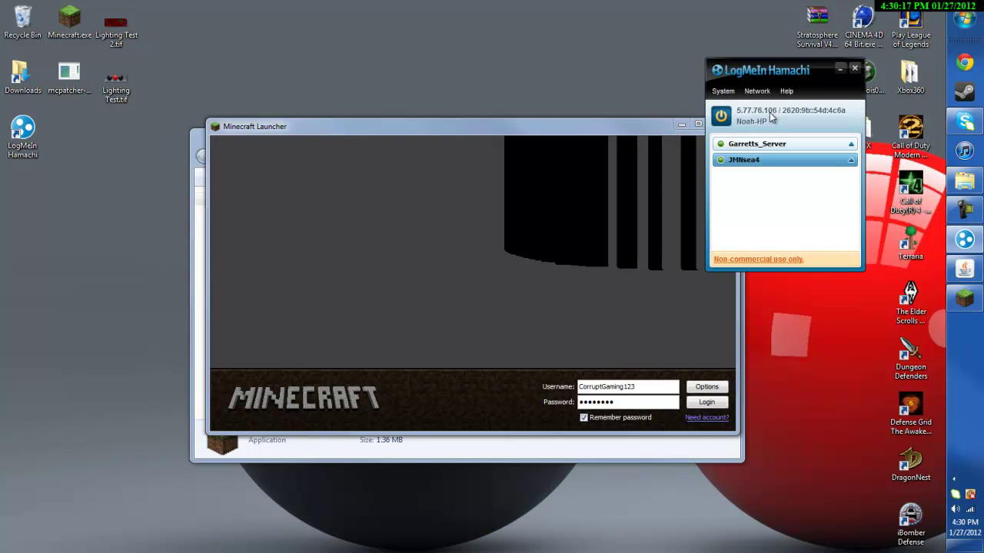
click(800, 121)
click(854, 68)
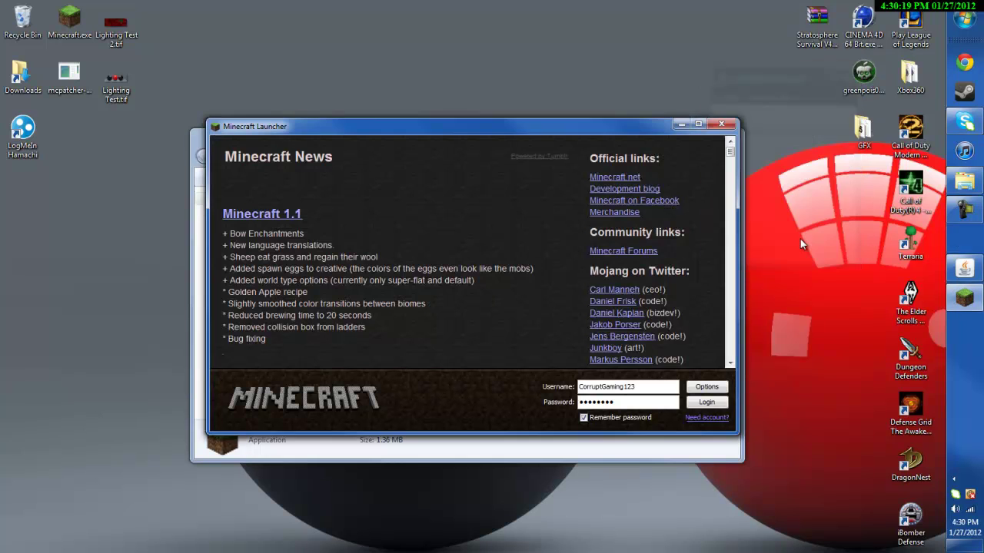
- Log in to Minecraft with the remembered account and delete the old Minecraft Server entry from the multiplayer list
click(699, 405)
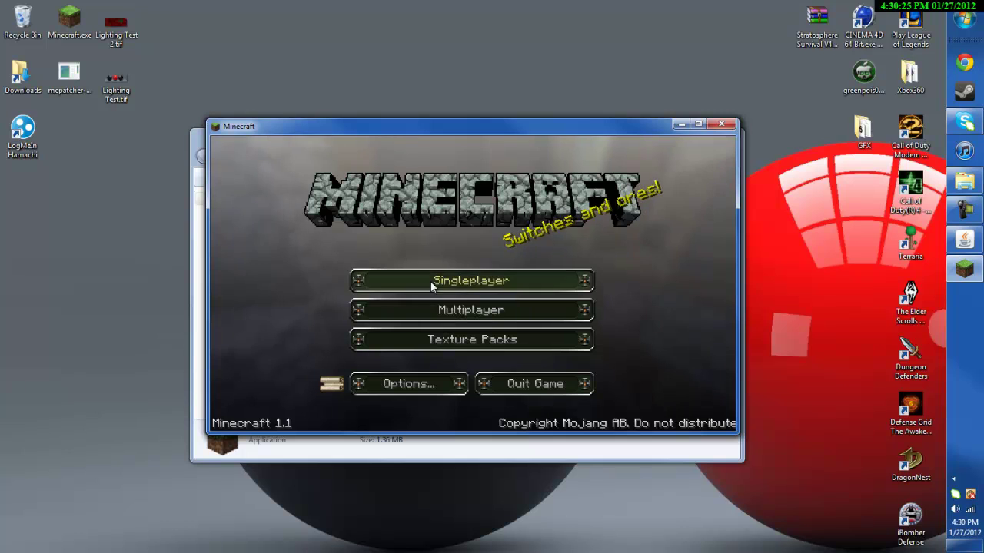
click(431, 307)
click(425, 408)
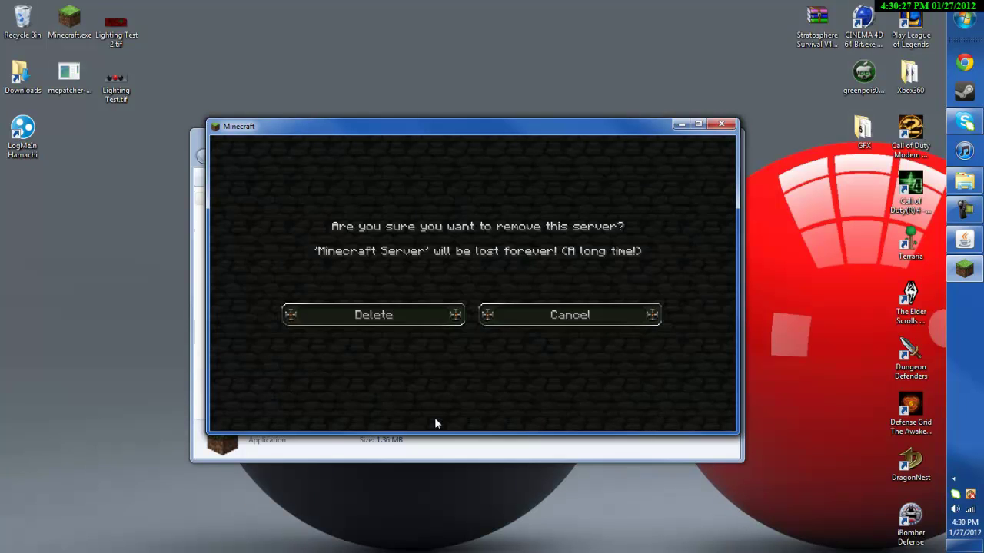
click(427, 319)
- Add a multiplayer server named Minecraft Server with the address 5.77.76.106 and join it
click(580, 380)
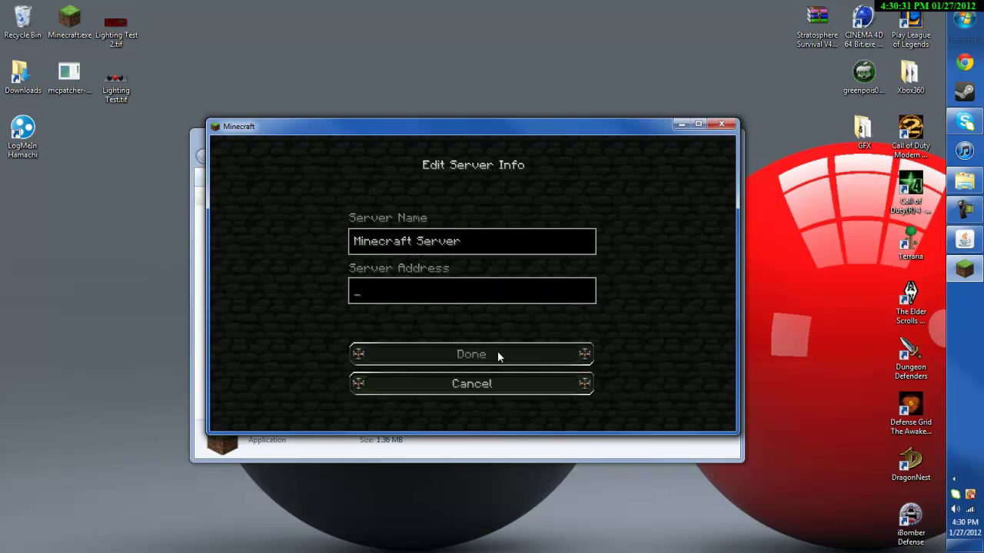
text(5.77.76.106)
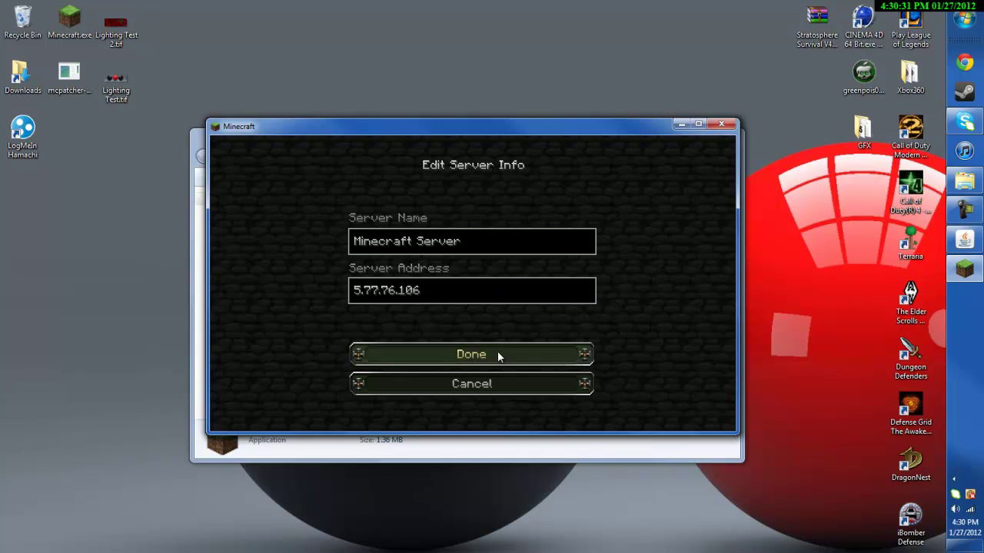
click(456, 360)
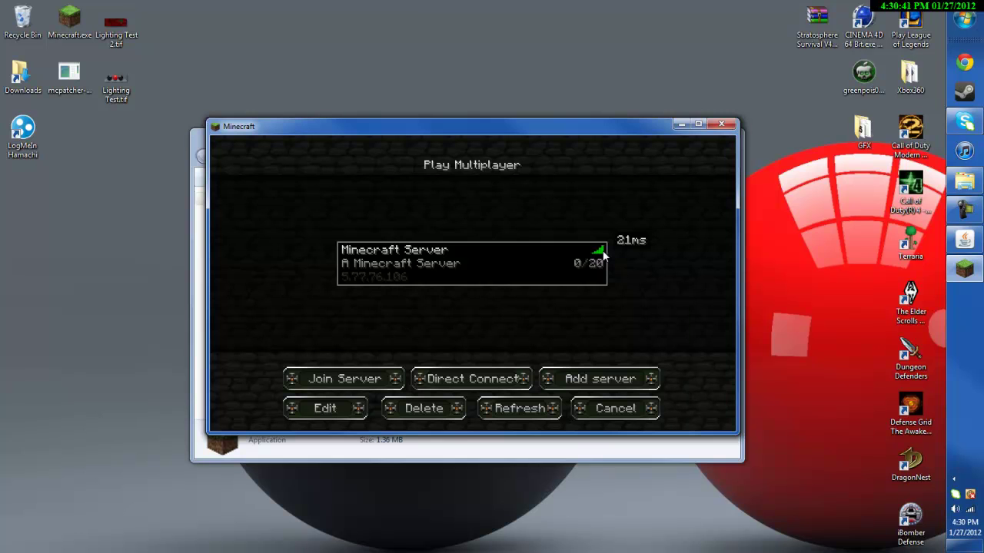
click(366, 387)
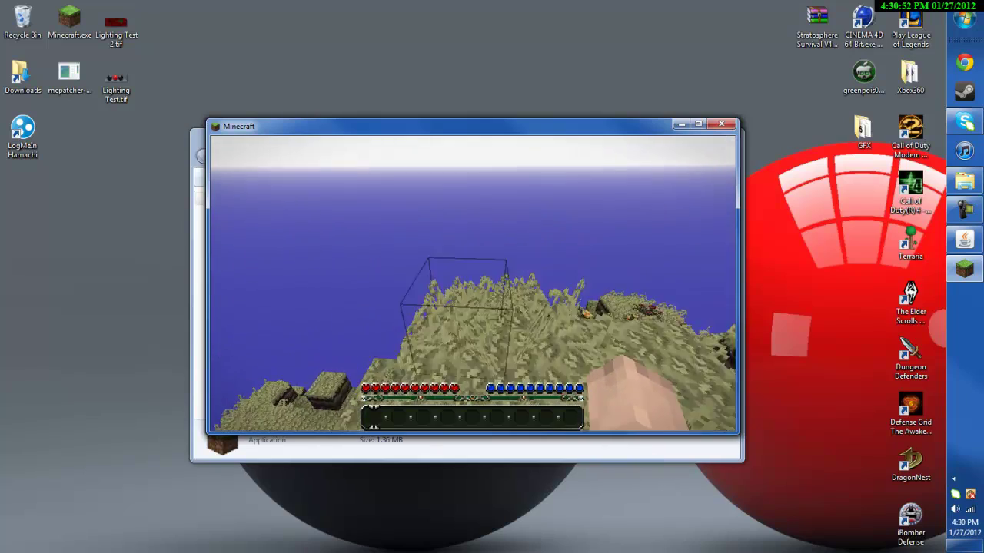
- View the online player list and give the player a stack of 64 ore blocks (item 15) from the TooManyItems list
key(Tab)
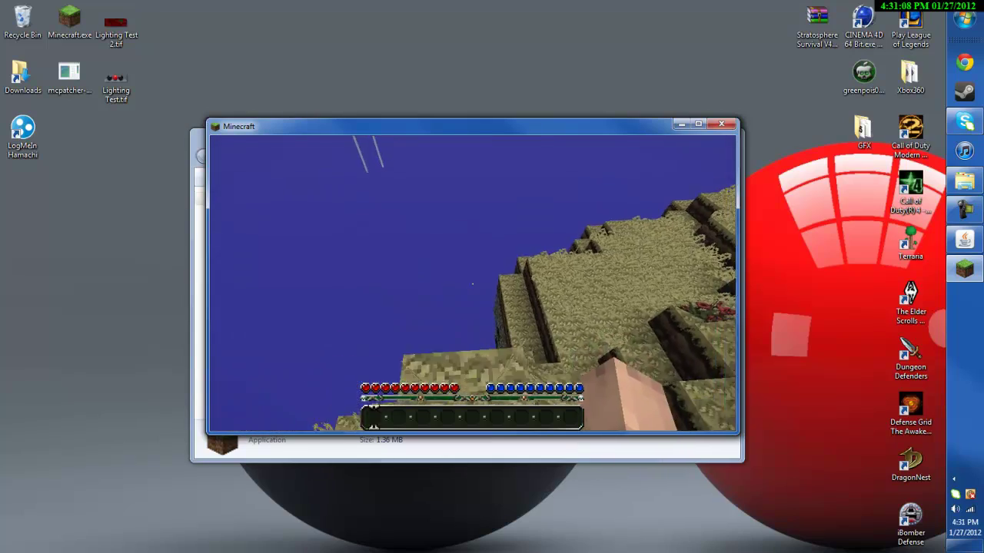
key(e)
key(e)
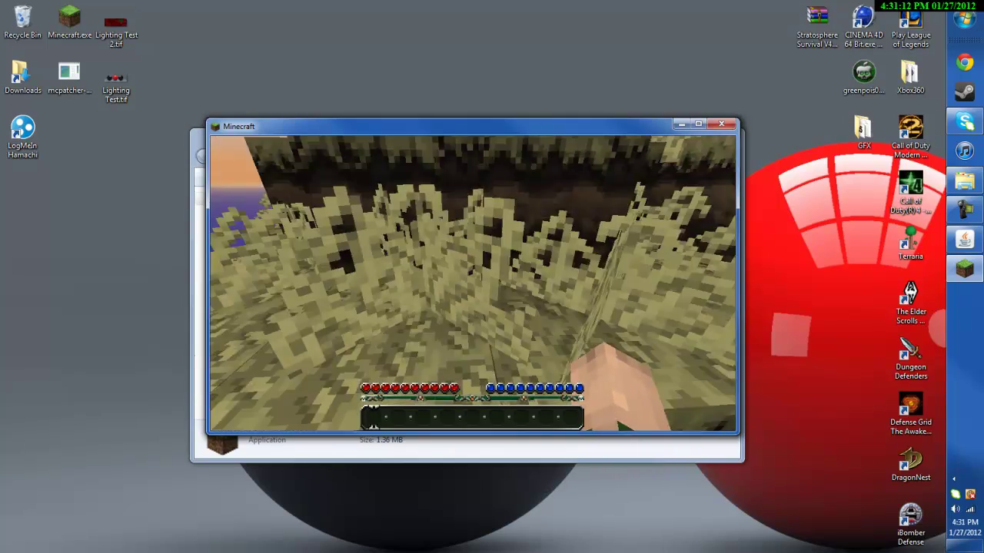
key(e)
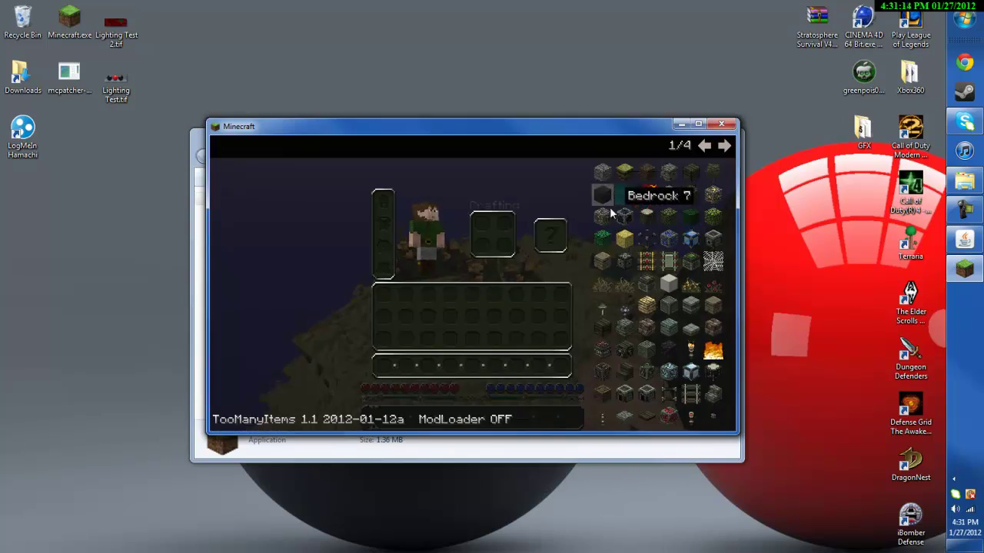
click(611, 217)
key(e)
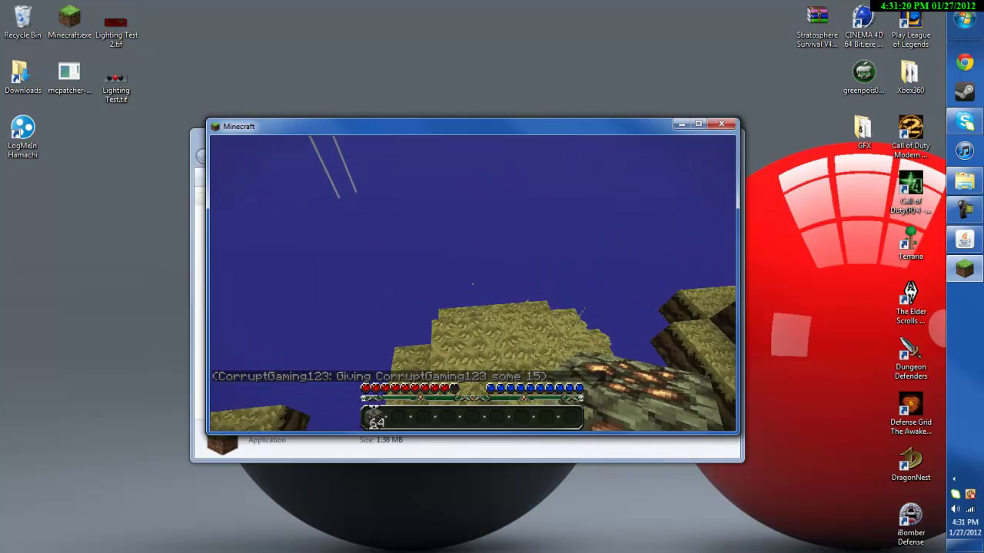
- Throw the held ore blocks one after another off the edge of the floating island
right_click(472, 283)
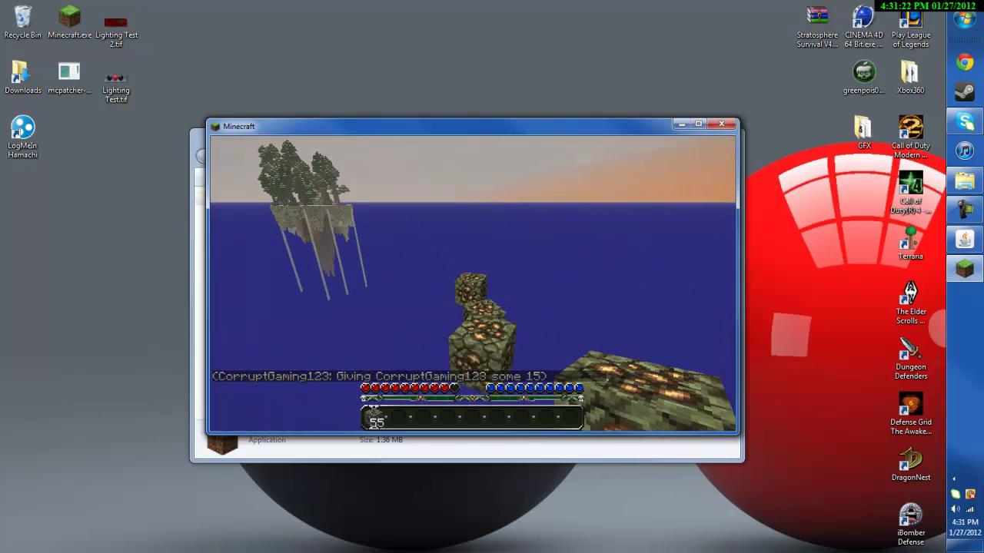
right_click(471, 284)
right_click(471, 284)
right_click(472, 284)
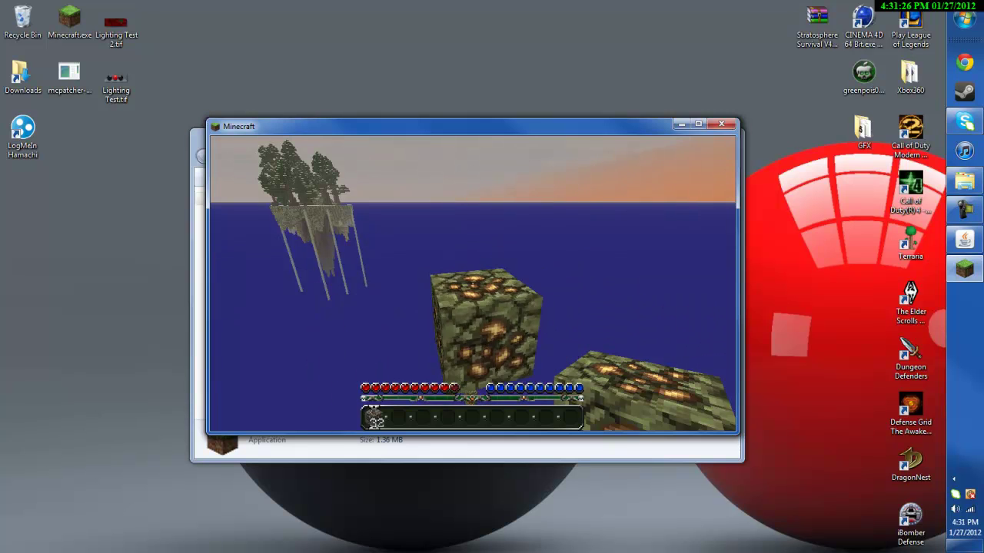
key(s)
right_click(472, 284)
right_click(471, 284)
right_click(472, 283)
right_click(472, 283)
right_click(471, 284)
right_click(472, 283)
right_click(471, 283)
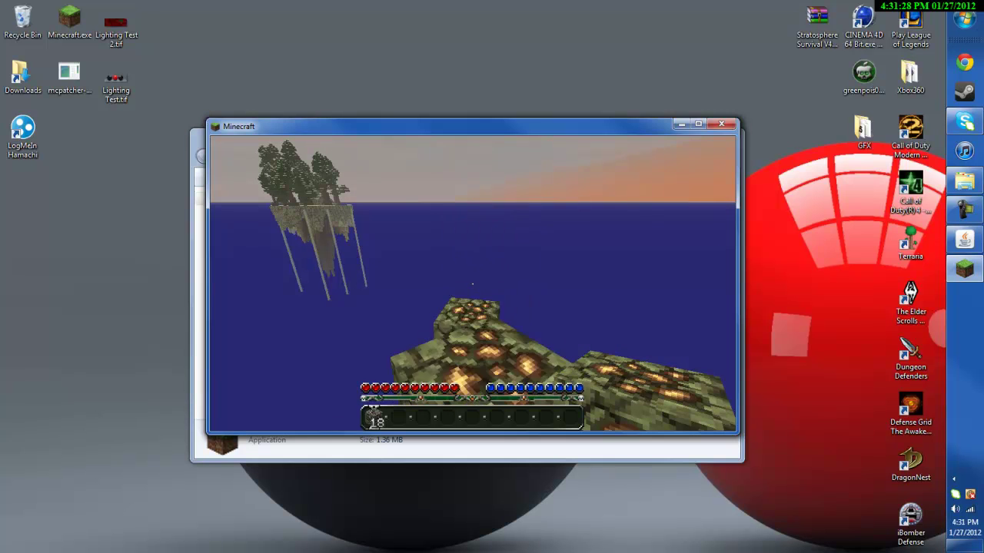
right_click(472, 284)
right_click(472, 283)
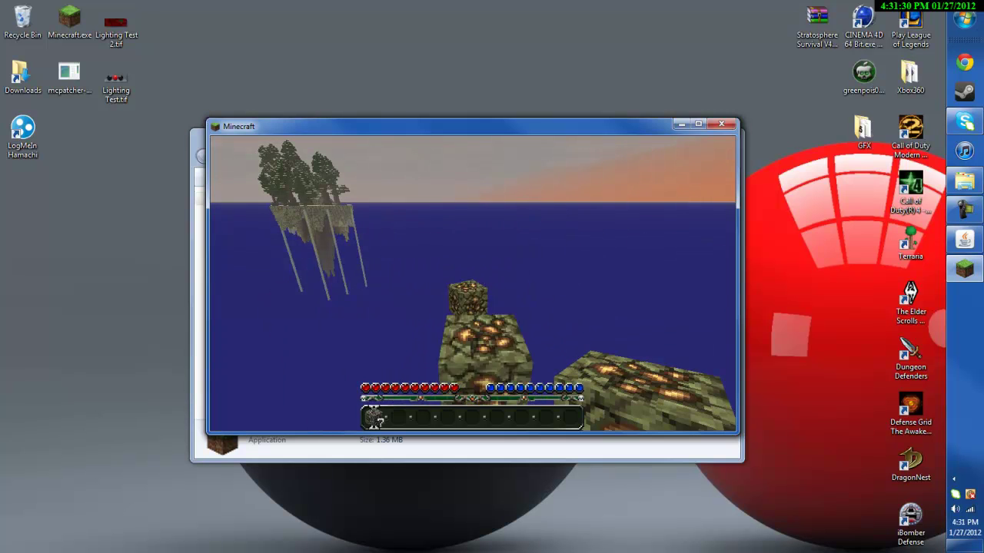